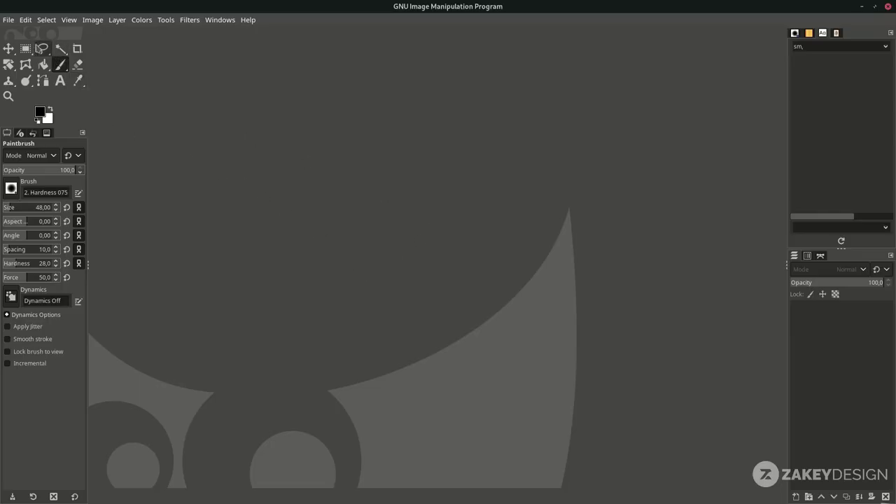
Step: Create a new image from the A4 (300 ppi) template in pixels, with width and height halved to 1240 × 1754
left_click(9, 20)
left_click(20, 32)
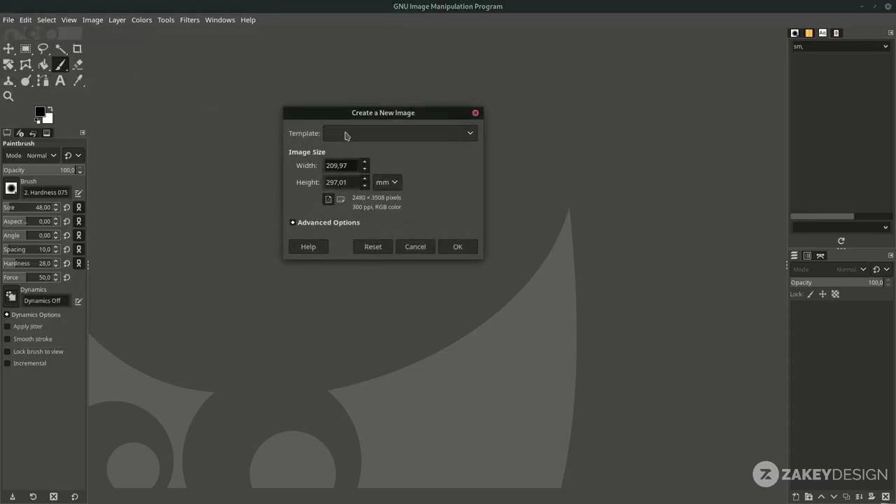
left_click(345, 135)
left_click(374, 204)
left_click(384, 184)
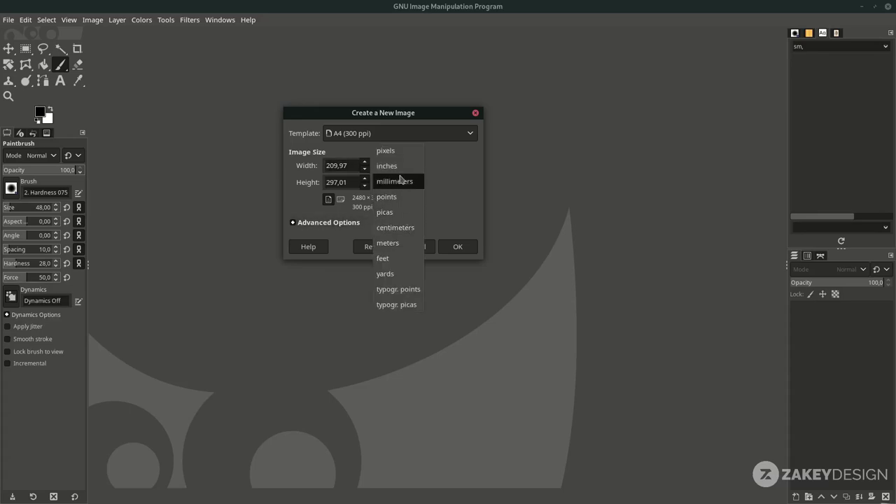
left_click(386, 150)
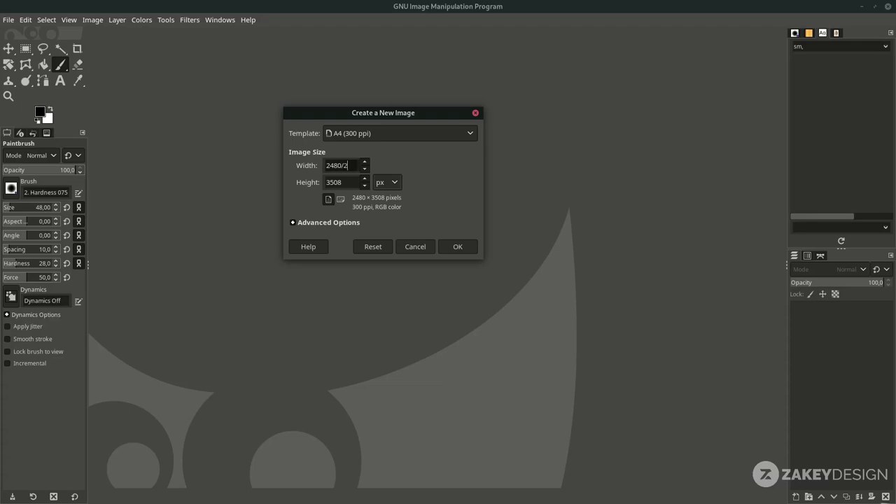
left_click(355, 182)
left_click(353, 163)
left_click(458, 247)
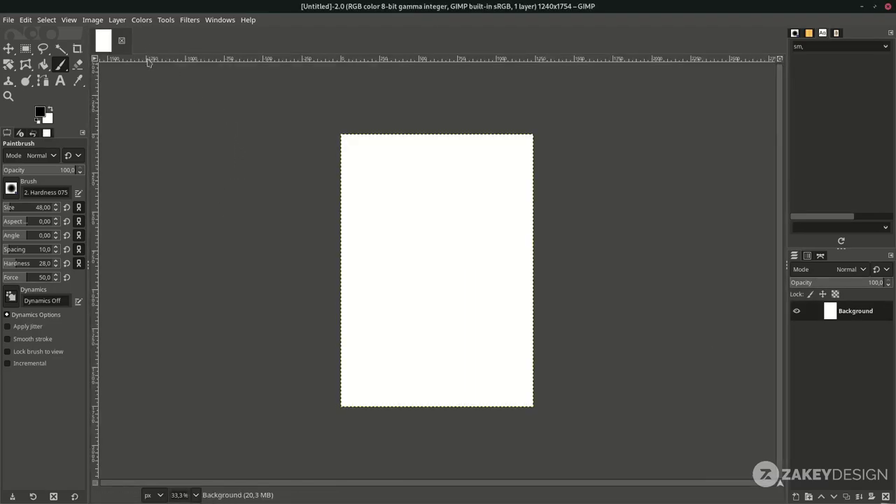
Step: Open the Unsplash JPG photo of the woman from the Collage folder and convert it to the built-in sRGB profile
left_click(9, 19)
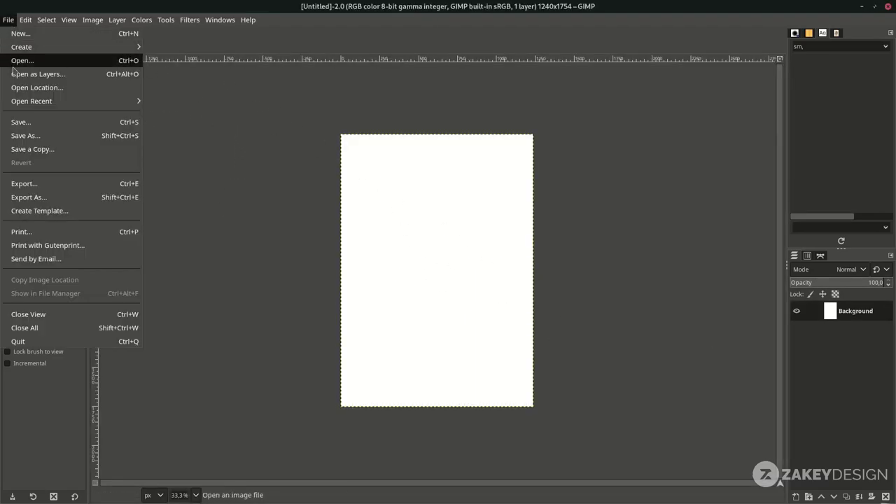
left_click(21, 62)
left_click(159, 180)
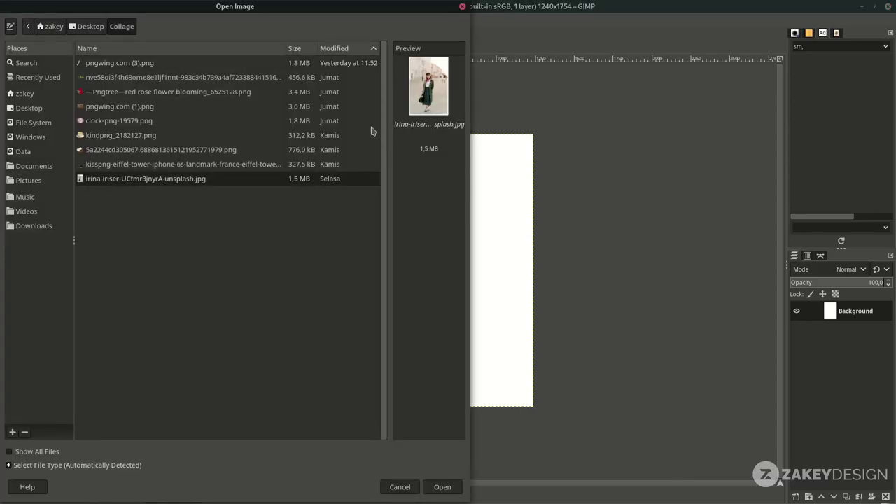
left_click(446, 488)
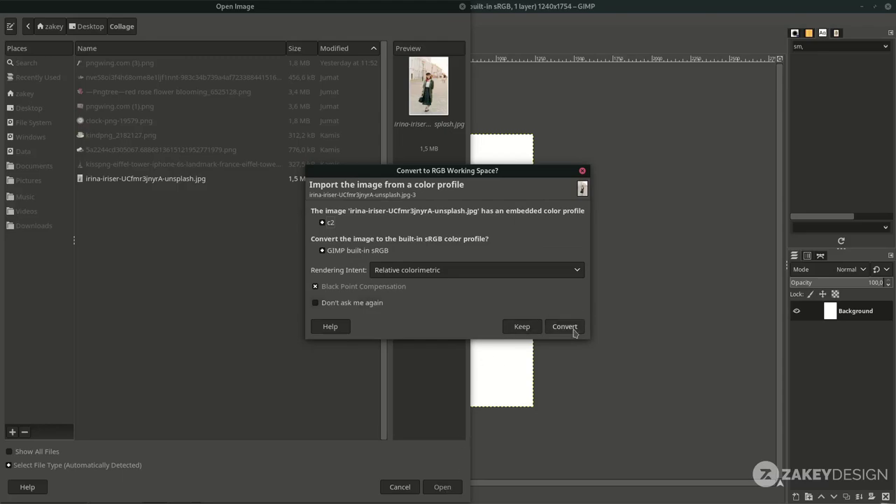
left_click(573, 330)
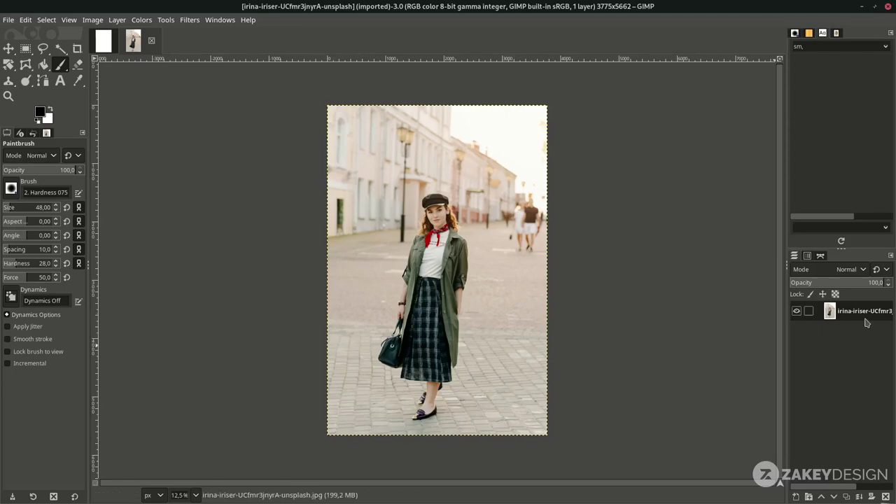
Step: Duplicate the photo layer and desaturate the copy in Luminance mode
left_click(847, 498)
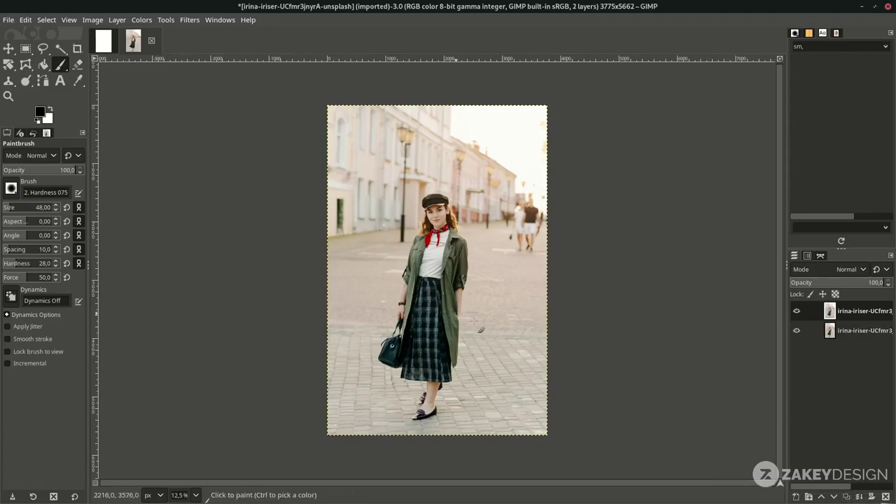
scroll(501, 199, "up", 1)
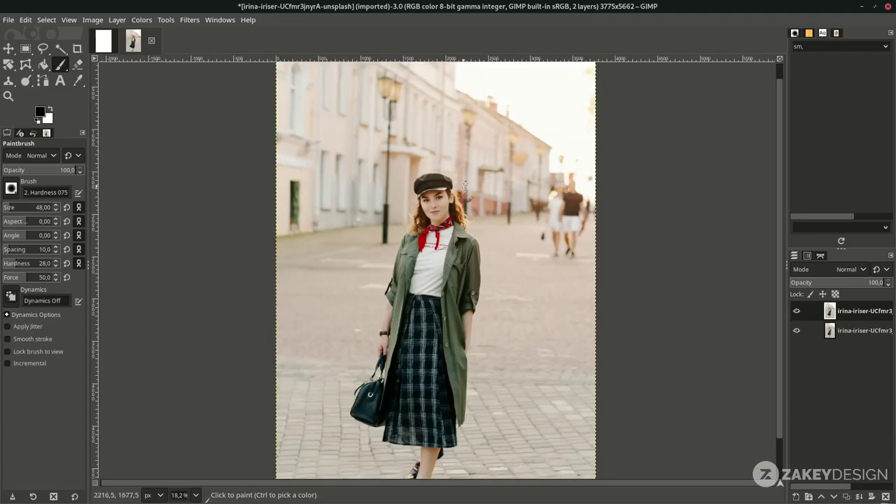
left_click(141, 19)
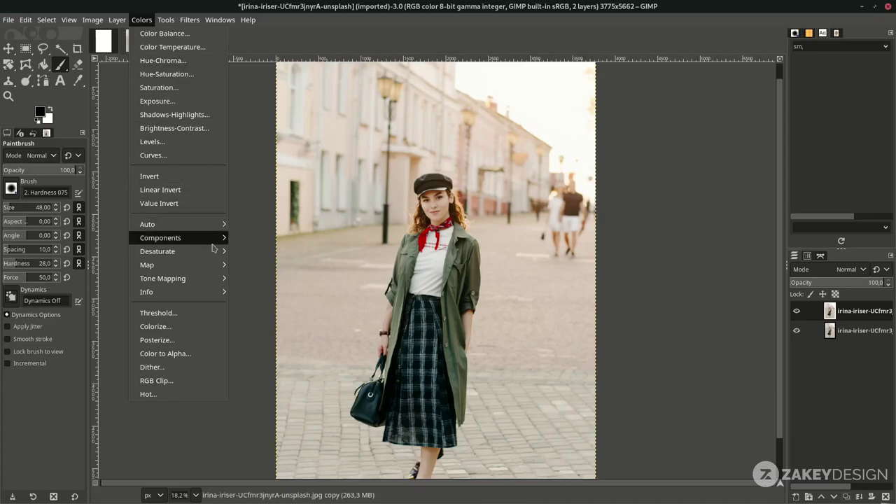
mouse_move(215, 256)
left_click(280, 266)
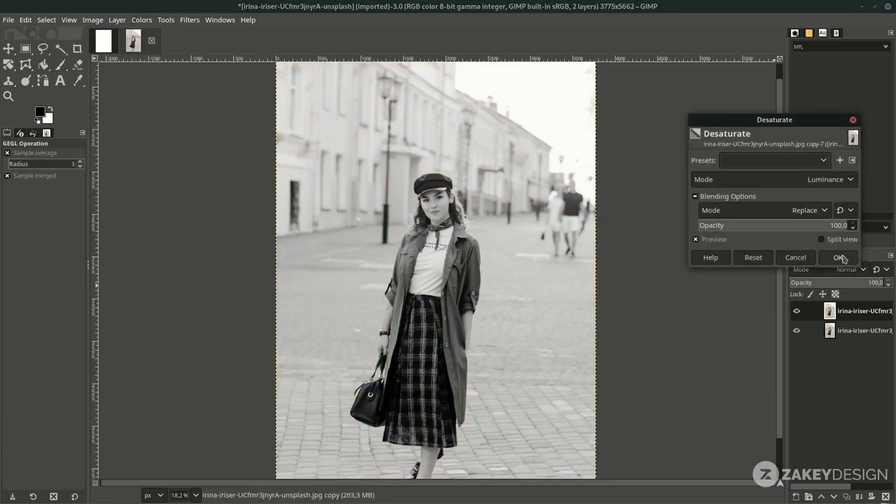
left_click(840, 258)
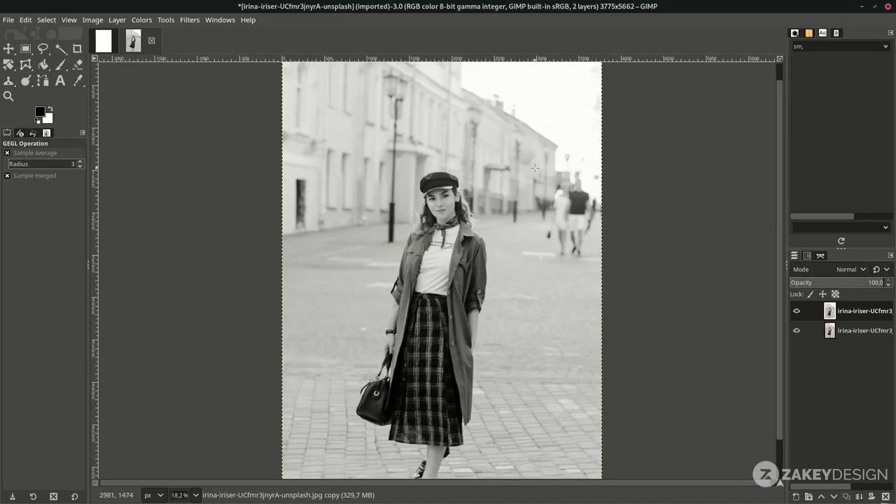
Step: Darken the layer copy with a Value curve point at input 137, output 77, and invert its colors
left_click(141, 19)
left_click(199, 158)
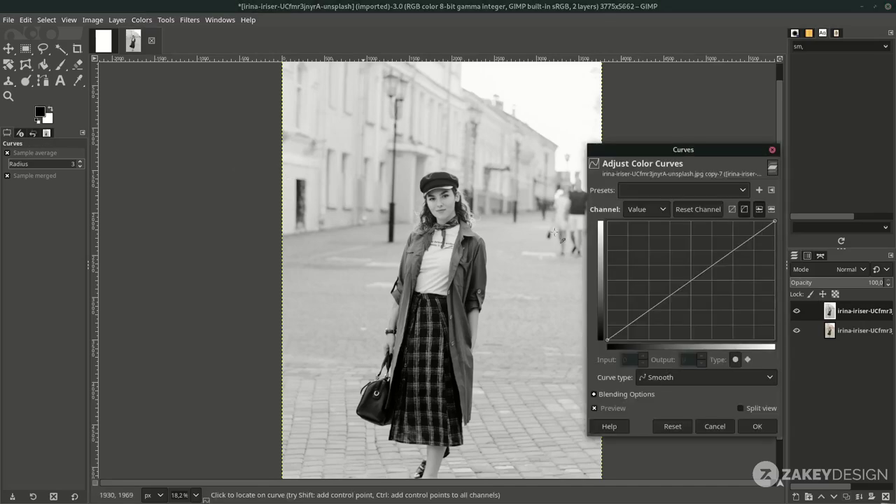
left_click(691, 292)
left_click_drag(690, 292, 697, 304)
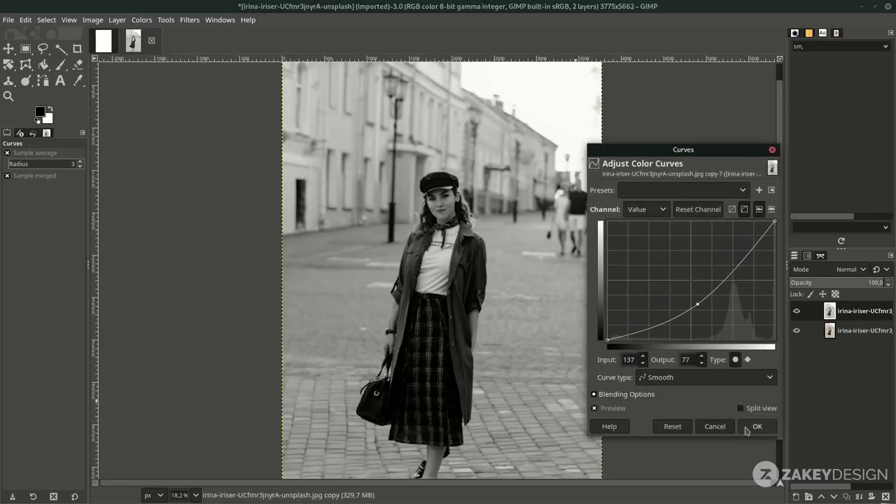
left_click(748, 430)
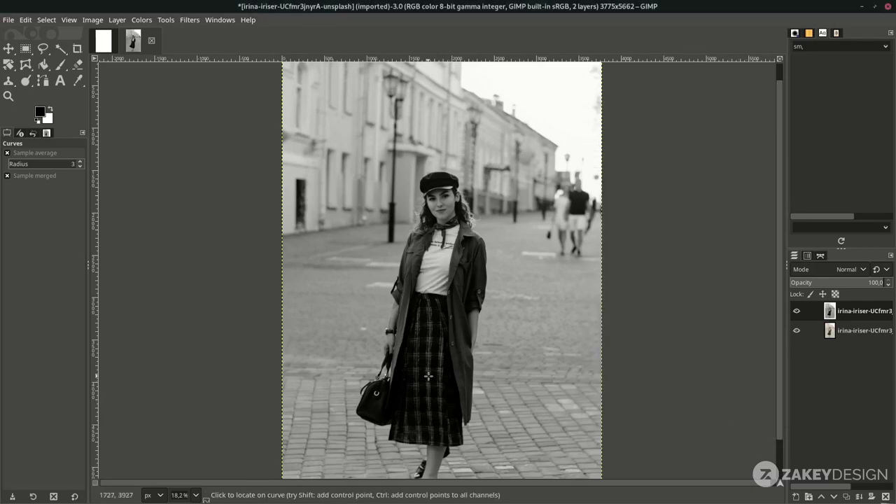
left_click(145, 23)
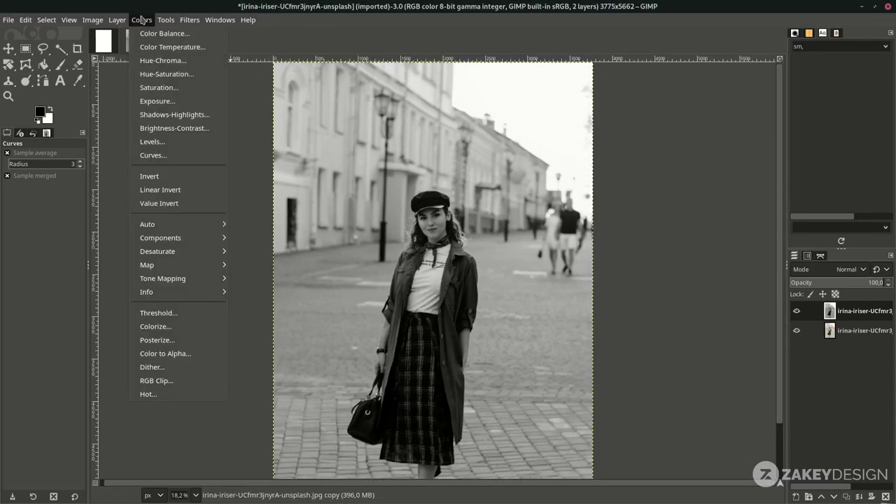
left_click(184, 178)
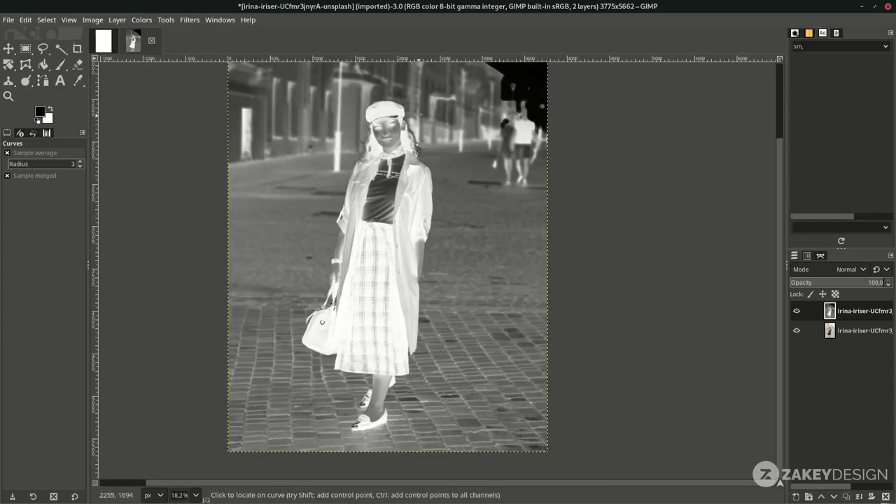
Step: Start a path outlining the woman with the Paths tool, from the front shoe's sole around the heel to the ankle
key("m")
left_click_drag(389, 248, 390, 274)
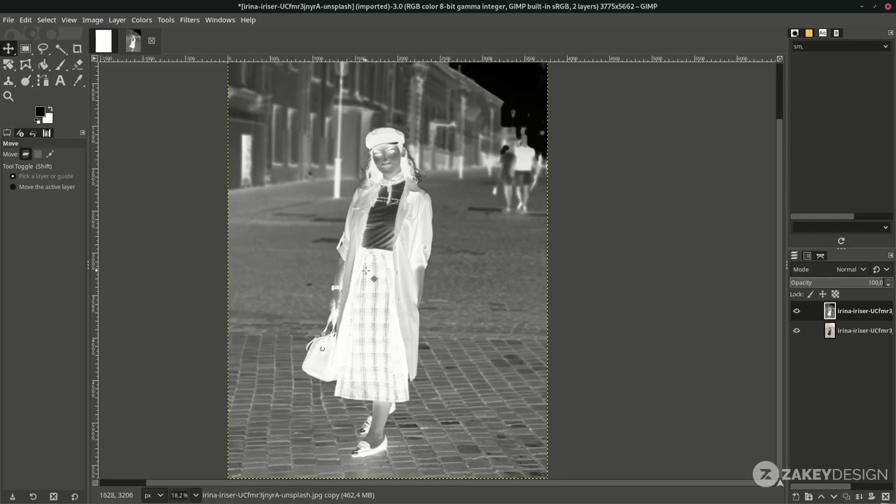
key("b")
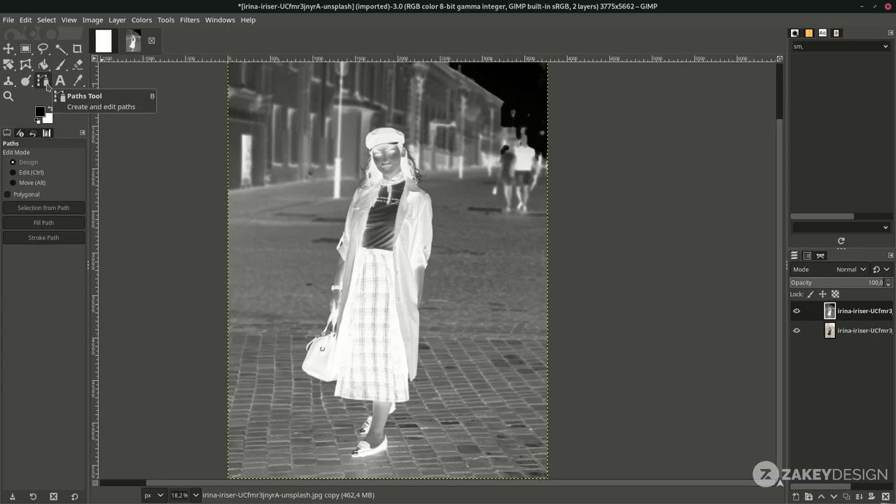
scroll(375, 474, "up", 7)
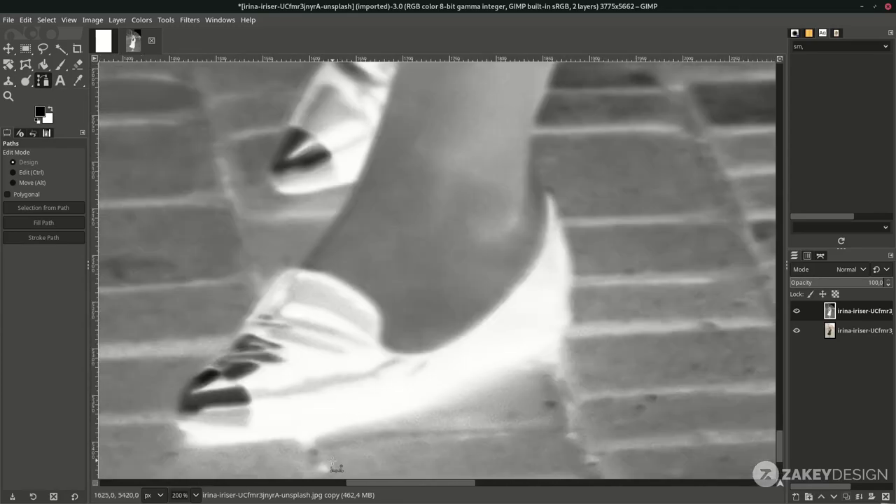
left_click(238, 439)
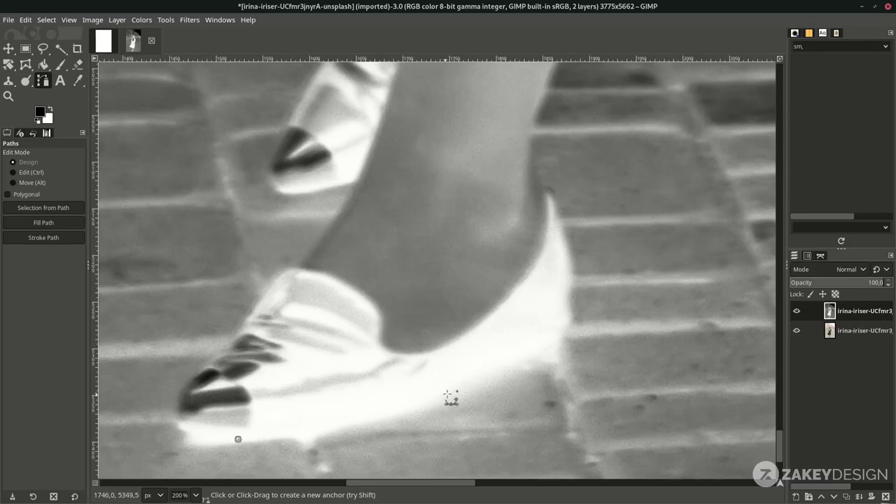
left_click_drag(467, 389, 569, 341)
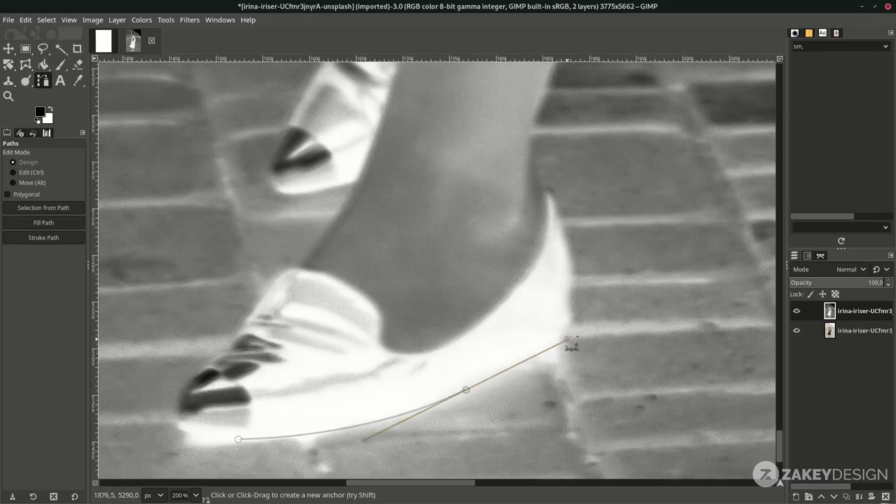
left_click_drag(569, 252, 549, 188)
left_click(549, 186)
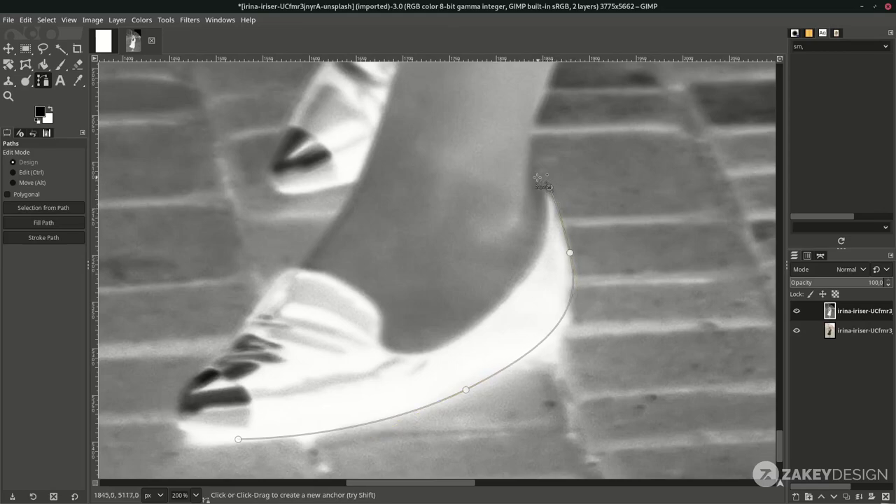
left_click_drag(530, 136, 538, 111)
Step: Continue the path from the ankle up the back of the leg and around the skirt's hem
scroll(536, 119, "right", 5)
scroll(250, 202, "down", 3)
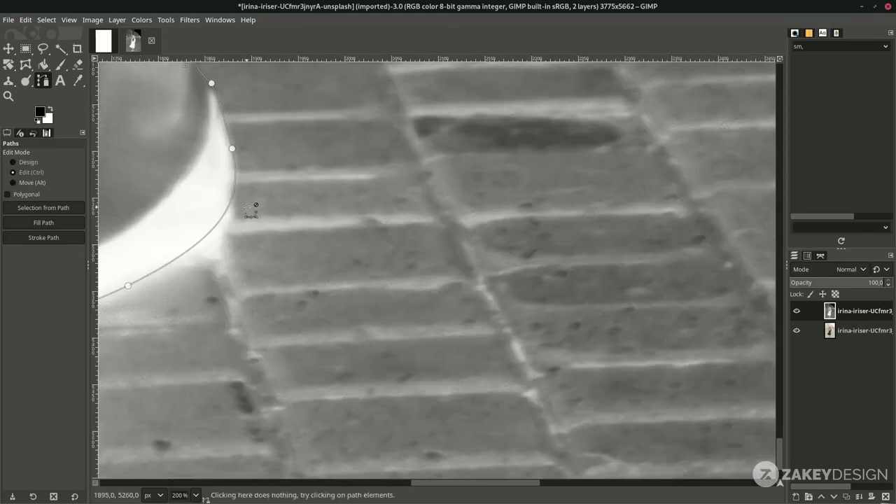
scroll(238, 238, "down", 1)
scroll(250, 160, "up", 3)
scroll(332, 240, "up", 2)
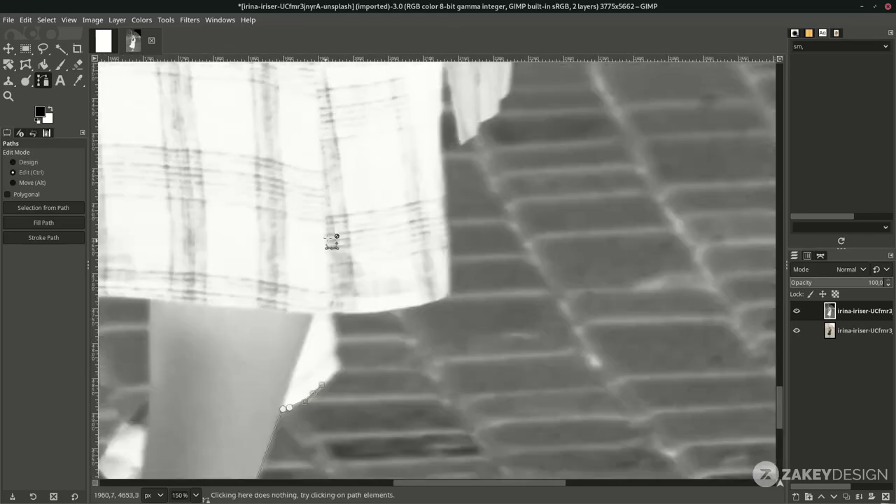
scroll(349, 246, "down", 2)
scroll(343, 203, "down", 3)
Step: Extend the path up the skirt's right edge, around the coat's hem and up to the bare forearm
scroll(474, 420, "up", 3)
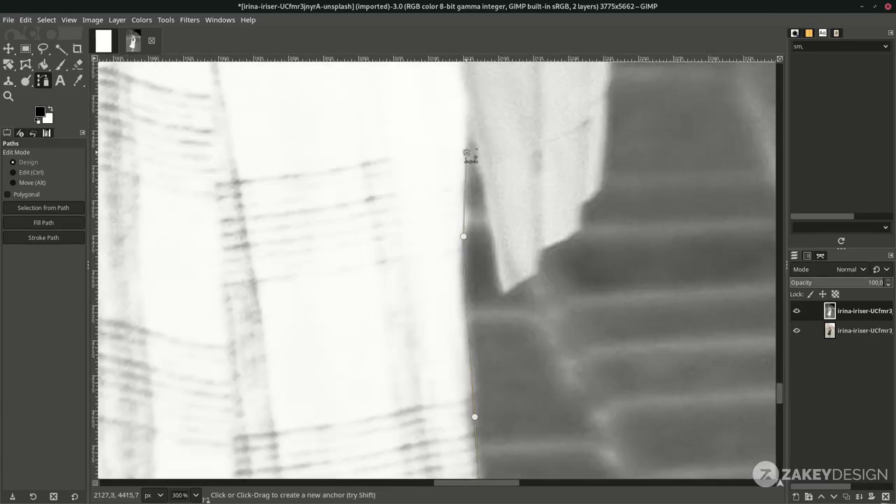
scroll(539, 275, "up", 2)
scroll(320, 336, "down", 3)
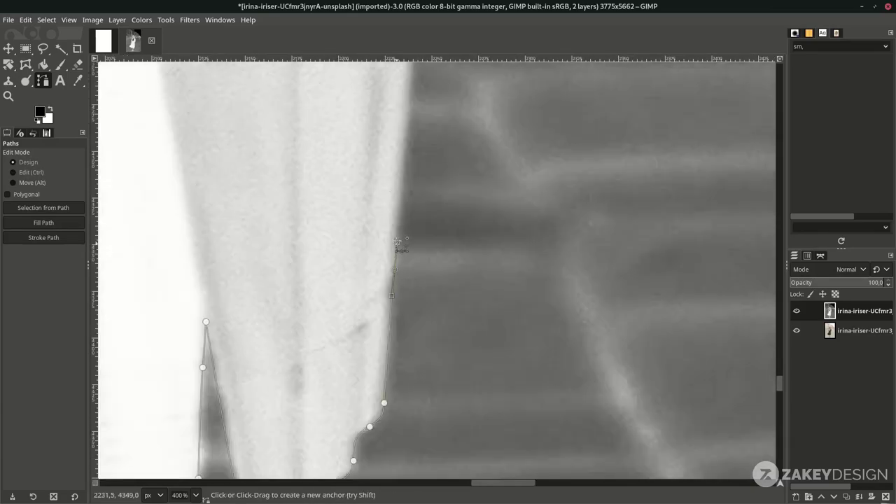
scroll(400, 246, "up", 2)
scroll(409, 224, "up", 8)
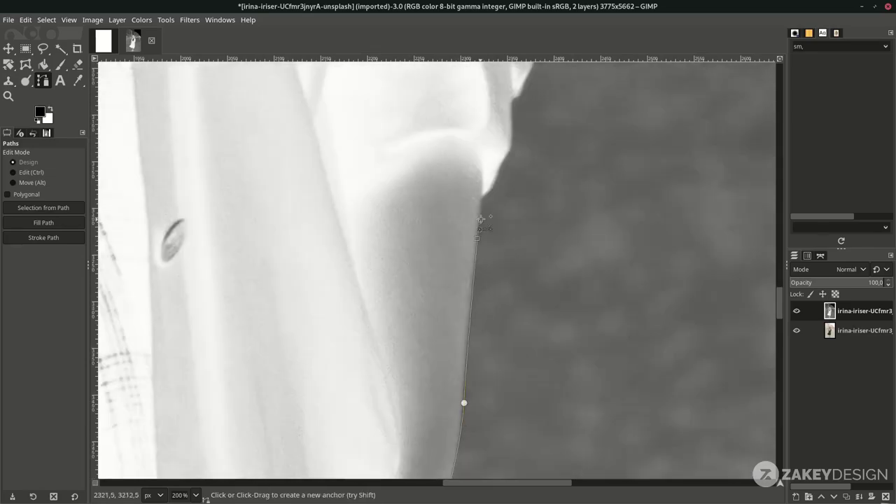
Step: Trace the path around the rolled-up cuff and up the outer edge of the coat sleeve
left_click(482, 198)
left_click(502, 151)
scroll(516, 170, "up", 2)
left_click(518, 273)
scroll(516, 270, "up", 2)
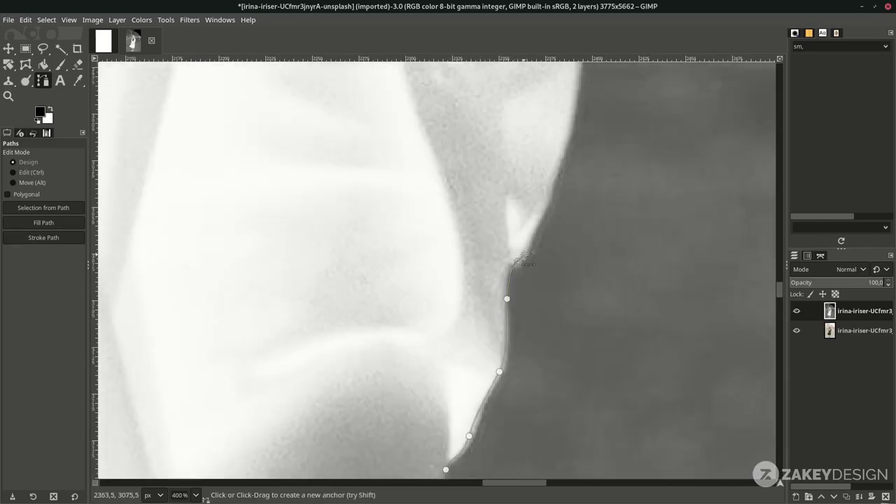
left_click(531, 252)
scroll(546, 210, "up", 1)
scroll(556, 182, "up", 2)
left_click(249, 168)
scroll(249, 168, "up", 2)
left_click(275, 196)
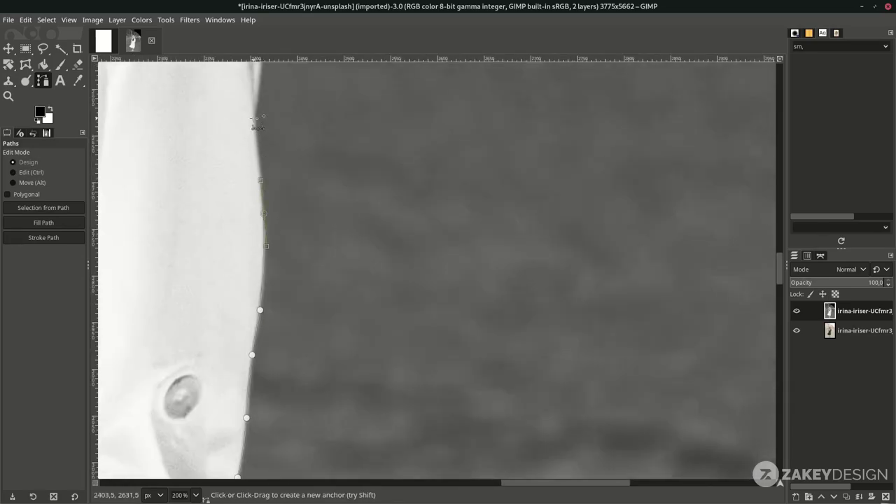
Step: Continue the path from the upper sleeve over the shoulder to the lower ends of the hair
scroll(275, 196, "up", 3)
scroll(280, 216, "down", 2)
scroll(390, 136, "up", 4)
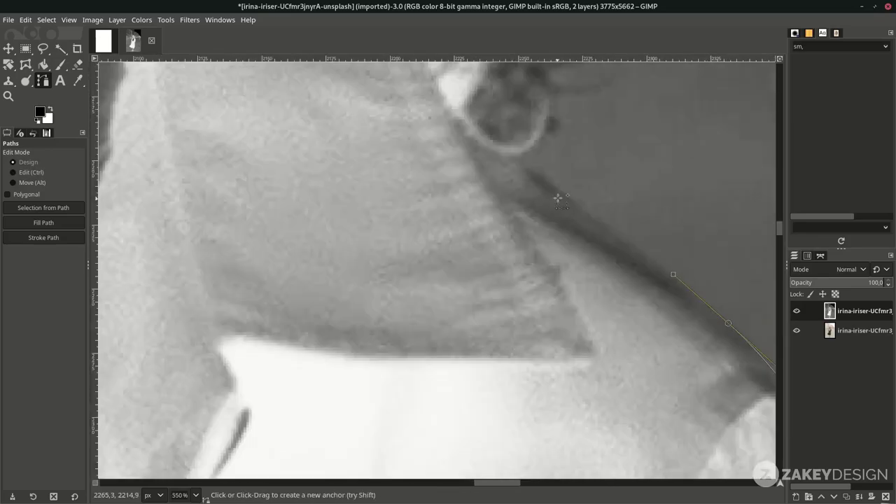
left_click(532, 254)
scroll(532, 254, "up", 3)
left_click(532, 340)
scroll(532, 341, "up", 2)
left_click(516, 232)
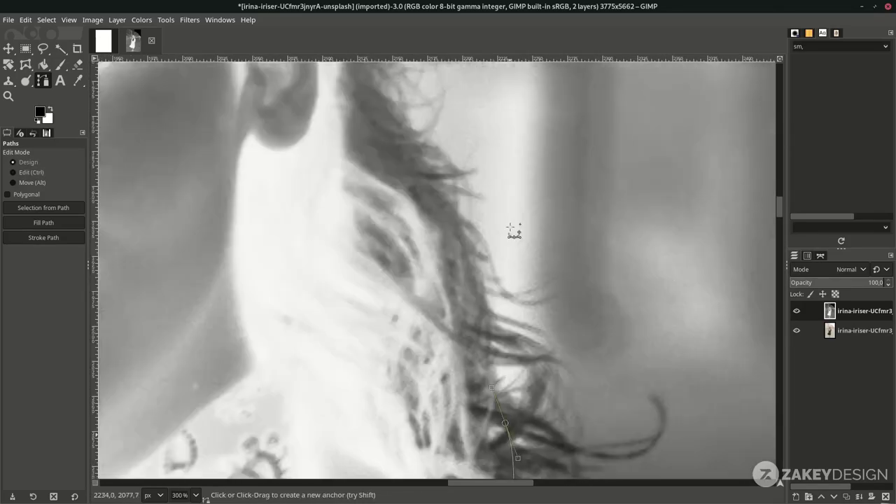
Step: Trace the path upward along the outer edge of the curly hair beside the face
scroll(516, 232, "down", 2)
left_click_drag(481, 245, 479, 226)
scroll(502, 324, "up", 3)
left_click(633, 298)
scroll(633, 298, "up", 3)
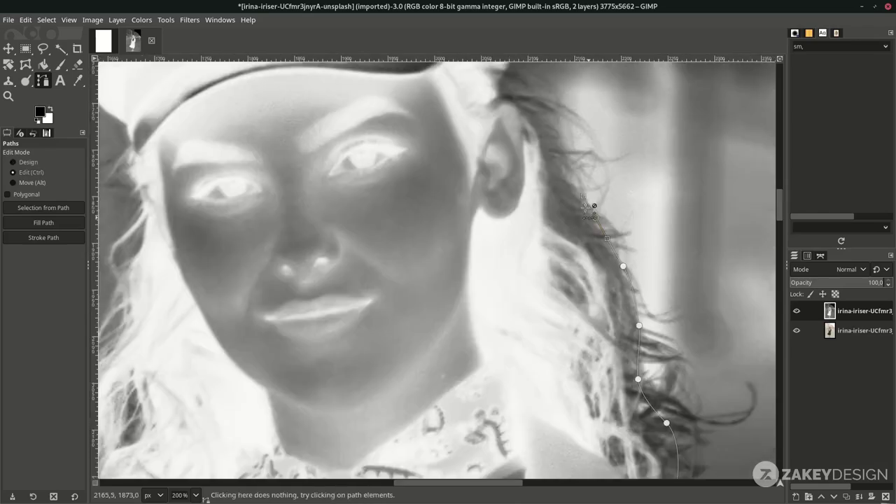
left_click(564, 261)
Step: Extend the path up the outer edge of the hair beside the ear and over the top of the cap
scroll(564, 261, "up", 2)
left_click(502, 170)
scroll(512, 132, "up", 2)
left_click(512, 188)
scroll(301, 91, "left", 6)
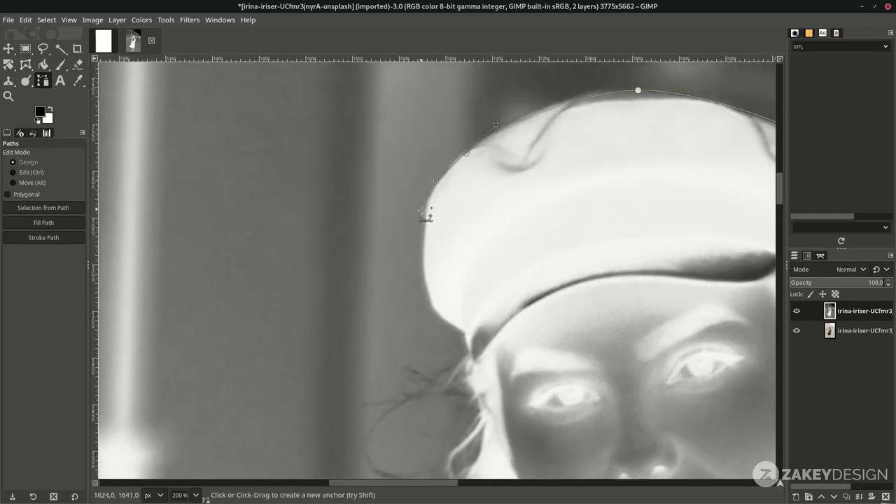
Step: Continue the path down the cap's left side and along the inner edge of the hair on that side
scroll(426, 215, "down", 1)
left_click(469, 283)
scroll(469, 282, "up", 1)
scroll(469, 234, "down", 2)
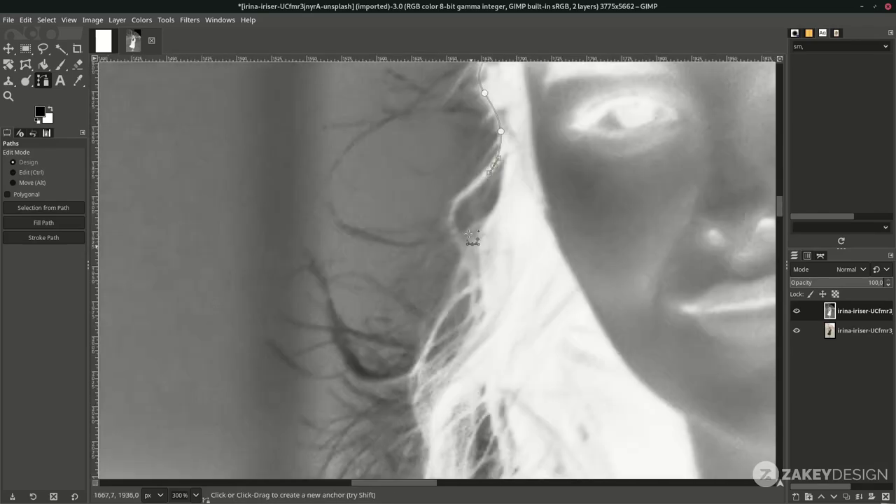
scroll(430, 296, "down", 8)
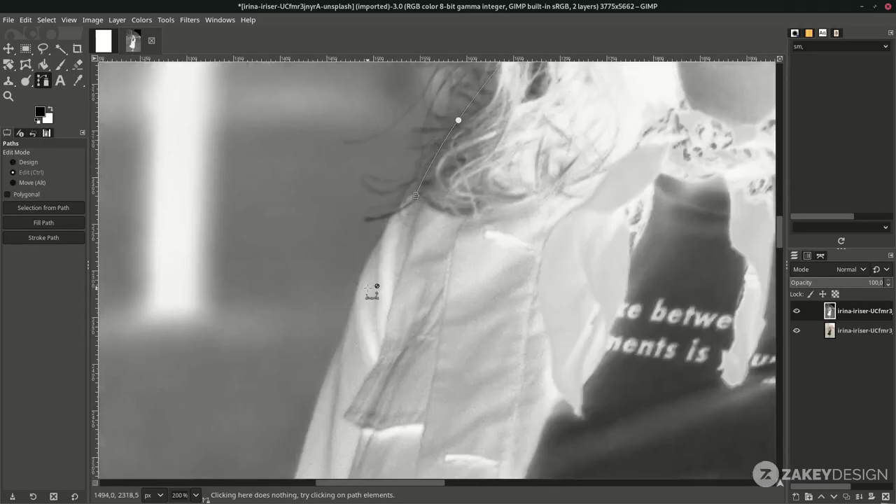
Step: Trace the path from the lower hair ends over the shoulder and down the coat sleeve to the rolled-up cuff
scroll(371, 292, "up", 1)
left_click_drag(426, 130, 413, 155)
scroll(398, 196, "down", 2)
scroll(366, 344, "left", 3)
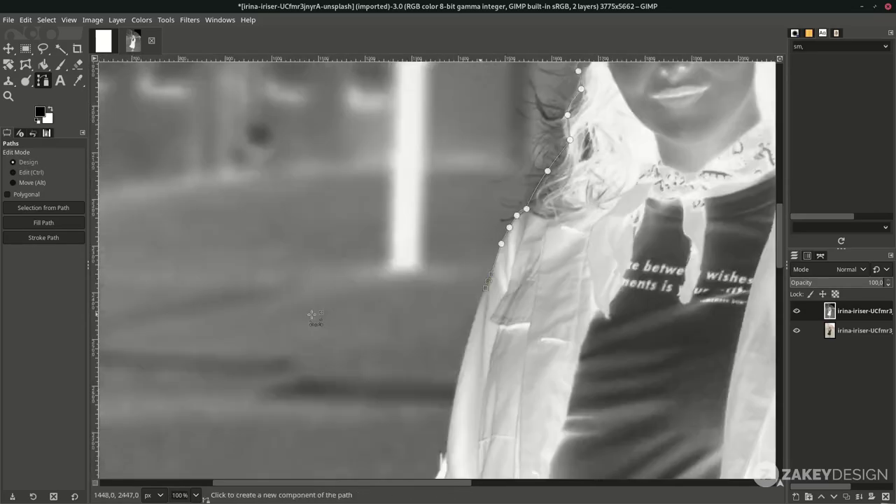
scroll(310, 316, "up", 1)
left_click(442, 326)
scroll(434, 250, "down", 2)
scroll(477, 161, "up", 1)
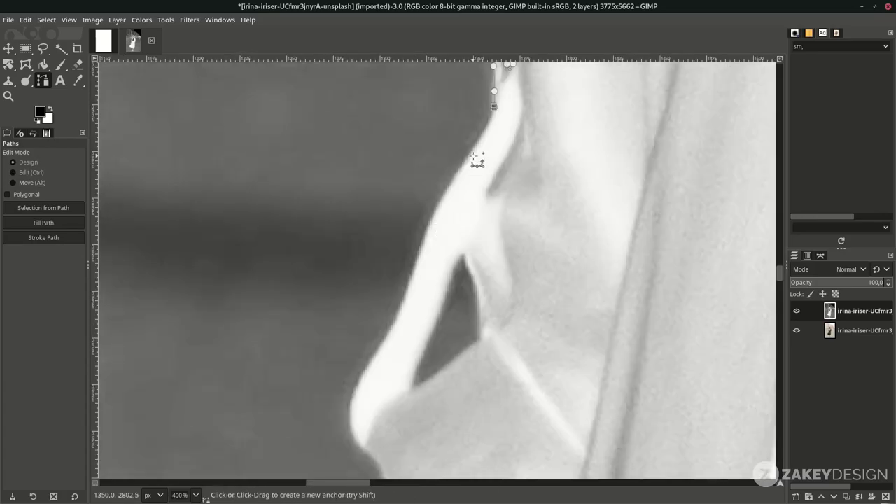
Step: Extend the path past the cuff and down the forearm, around the wristwatch and hand to the handbag's handle
scroll(379, 340, "down", 15)
scroll(379, 341, "left", 2)
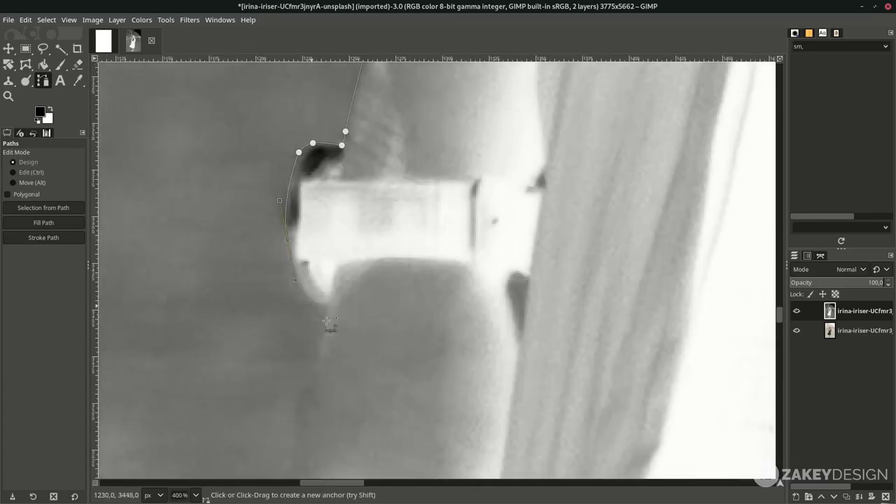
scroll(327, 322, "down", 5)
left_click(314, 149)
left_click(296, 215)
left_click(300, 260)
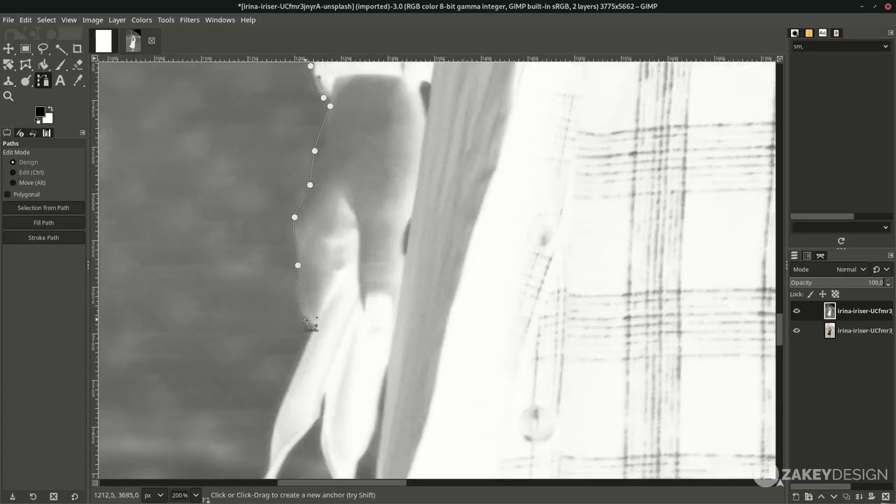
scroll(310, 320, "down", 1)
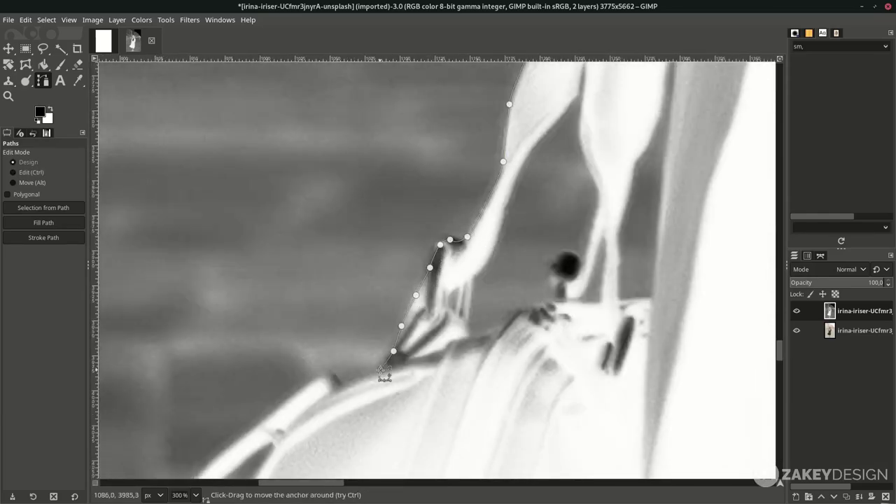
Step: Trace the path around the handbag's outer side, rounded corner and lower edge
scroll(385, 371, "down", 10)
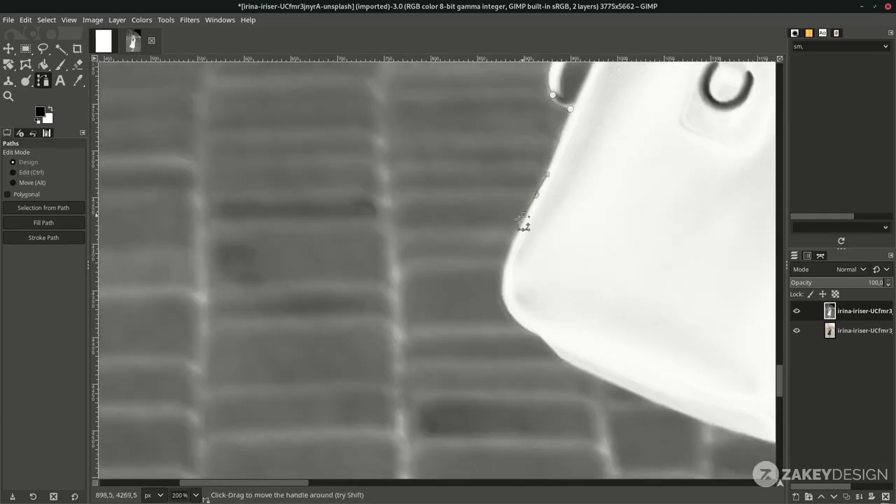
scroll(523, 223, "down", 5)
scroll(625, 220, "down", 5)
left_click(355, 304)
left_click(403, 283)
Step: Continue the path along the skirt's side and hem, down the leg and around the toe of the shoe
scroll(411, 287, "up", 1)
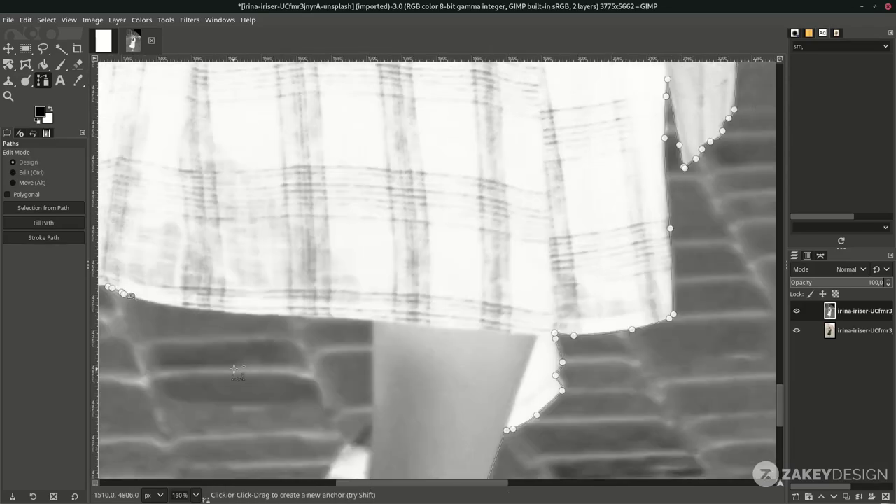
scroll(245, 343, "left", 5)
scroll(486, 320, "up", 1)
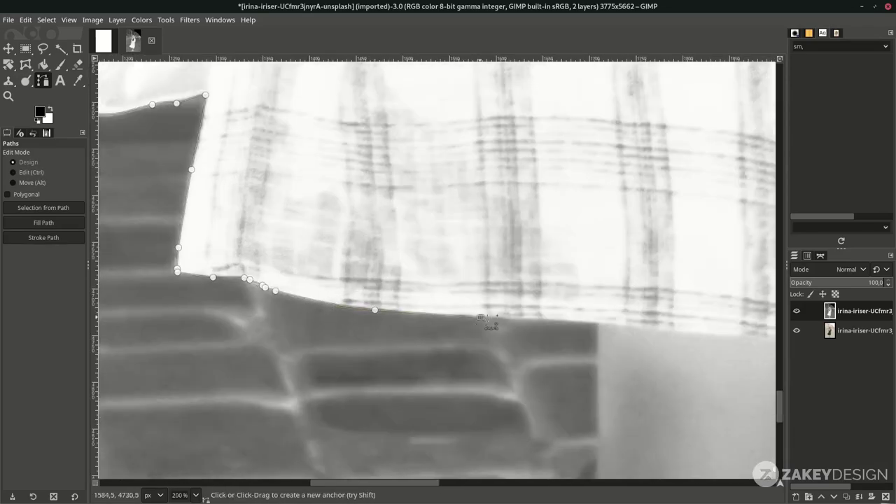
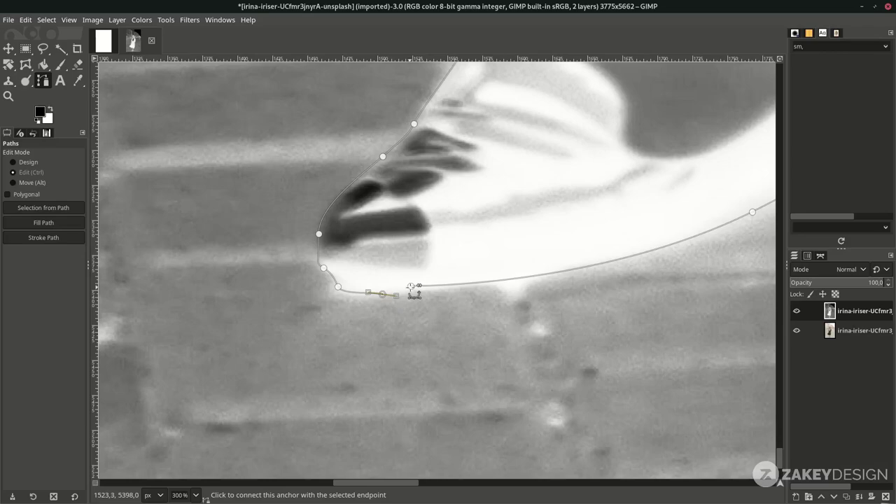
Step: Close the path at its starting anchor under the shoe and turn it into a selection
left_click(411, 286, "ctrl")
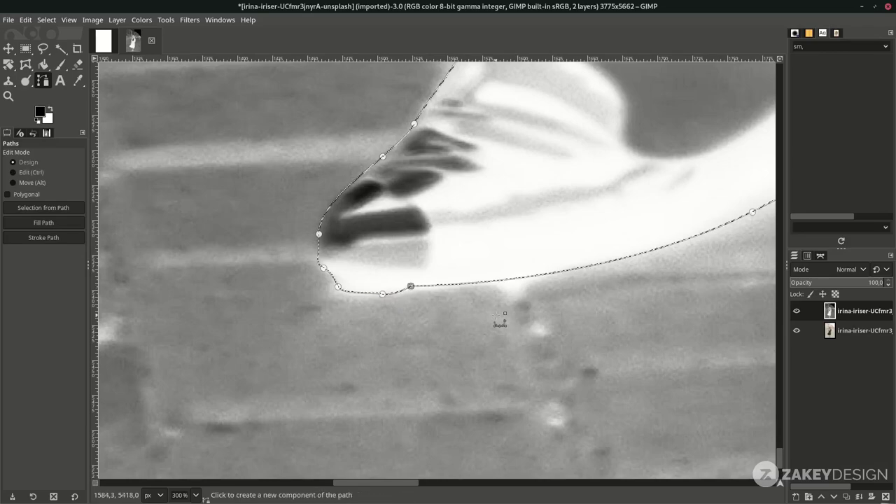
scroll(499, 317, "down", 8)
scroll(536, 286, "down", 2)
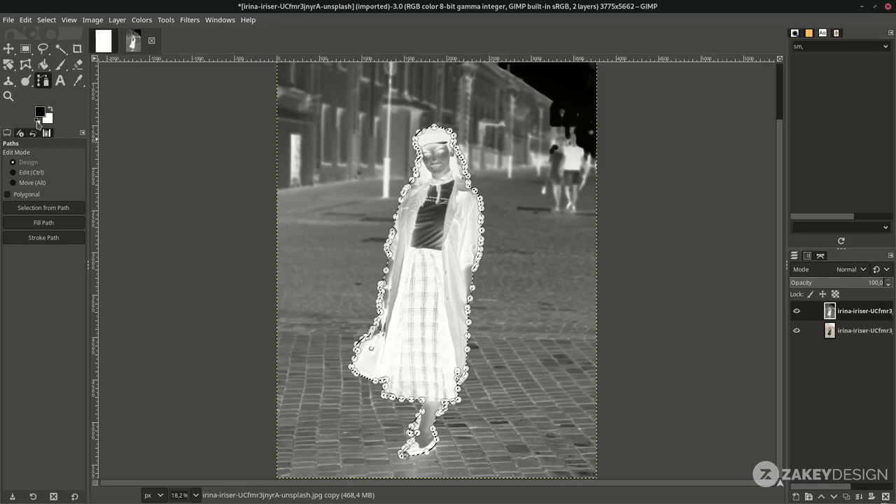
Step: Fill the selected figure with the white background color, clear the selection and switch to the Move tool
left_click(25, 20)
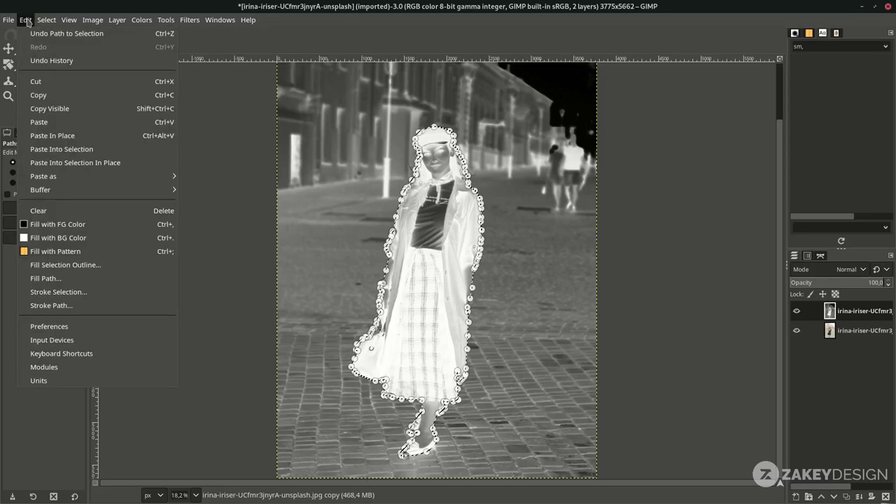
left_click(107, 241)
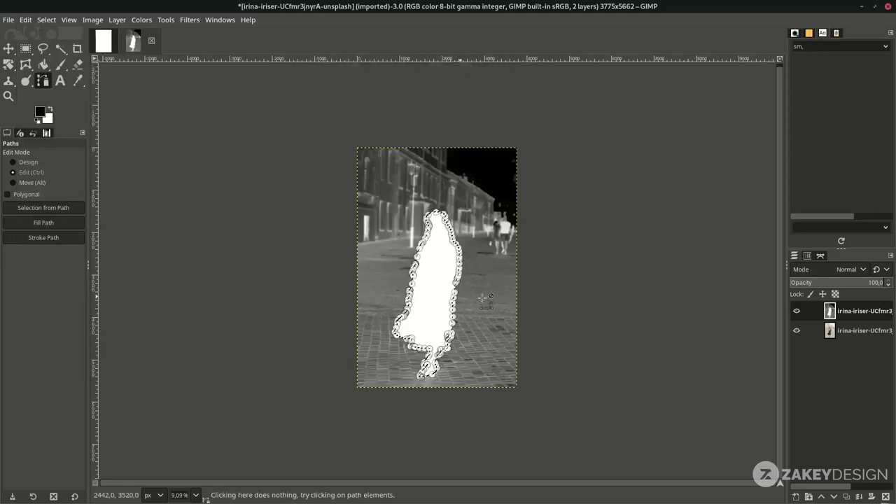
left_click(46, 20)
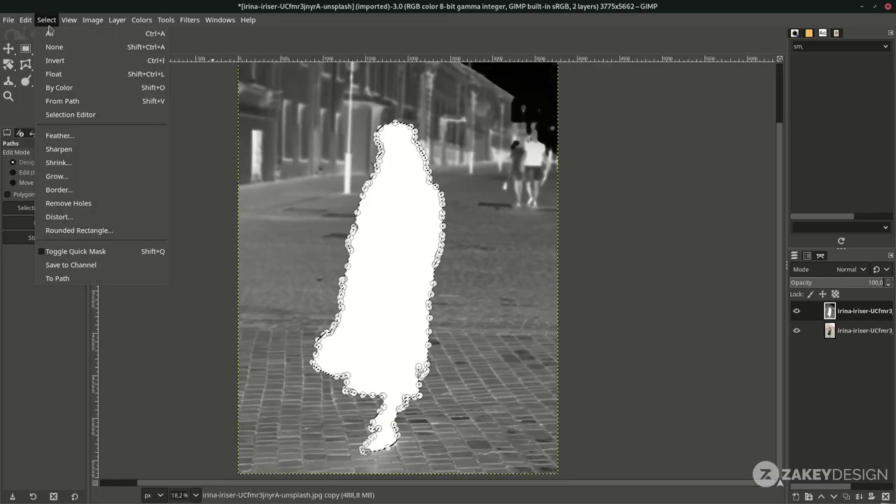
left_click(56, 44)
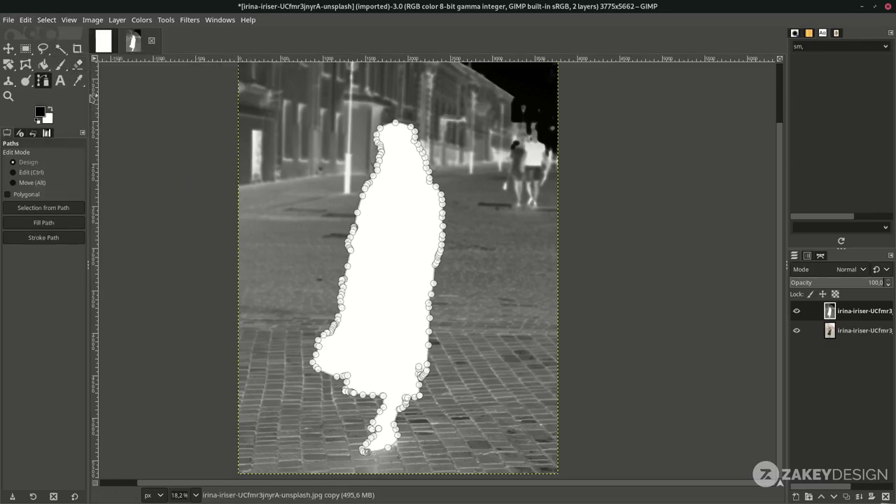
left_click(9, 49)
scroll(383, 214, "down", 1)
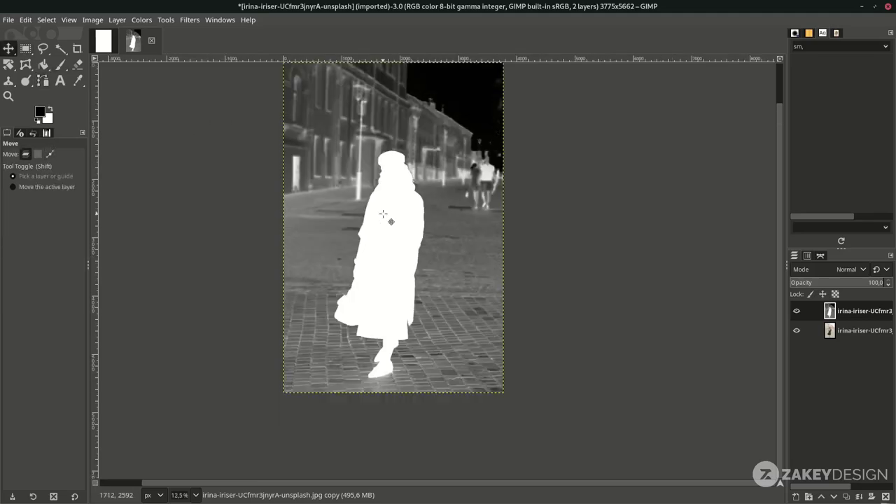
scroll(396, 308, "up", 1)
scroll(396, 292, "down", 1)
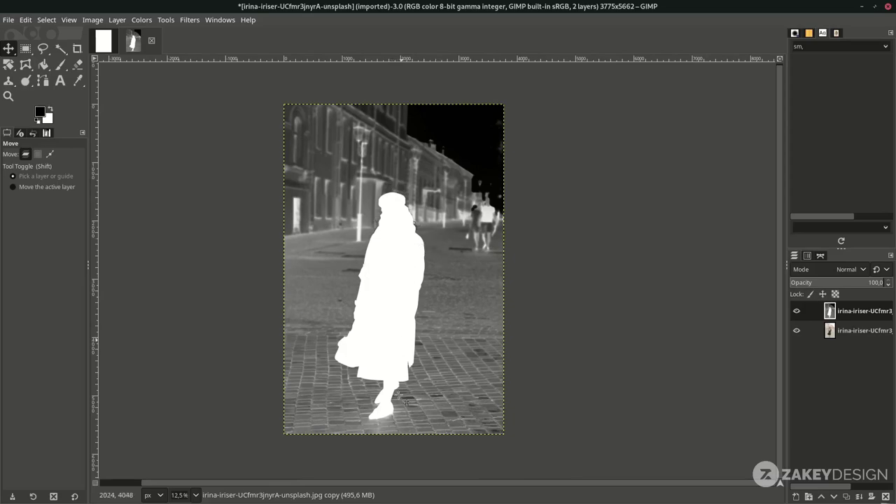
Step: Use Curves on the copied layer to turn everything around the white silhouette black, with a curve point at input 251, output 3
left_click(141, 19)
left_click(141, 20)
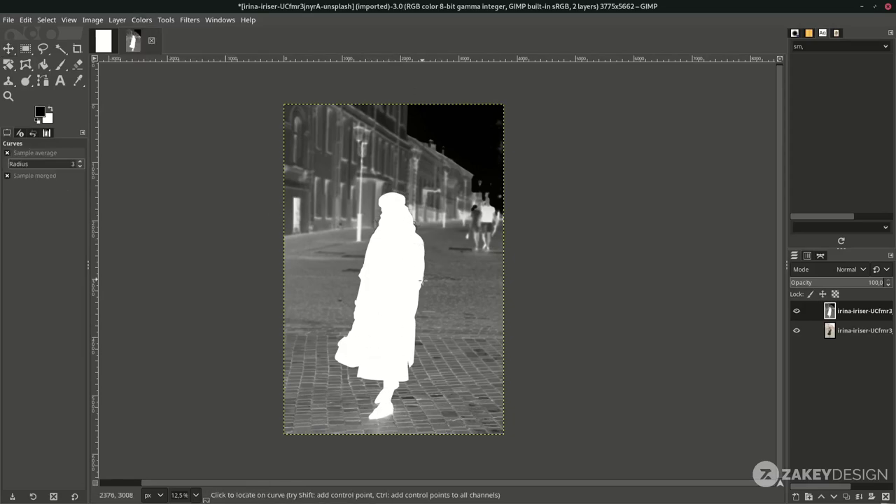
left_click(142, 19)
left_click(175, 155)
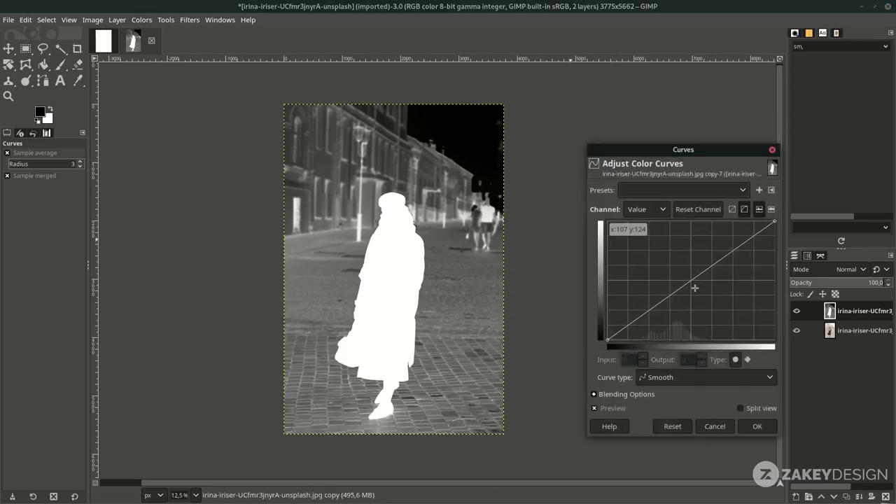
left_click_drag(677, 290, 772, 339)
scroll(415, 270, "up", 1)
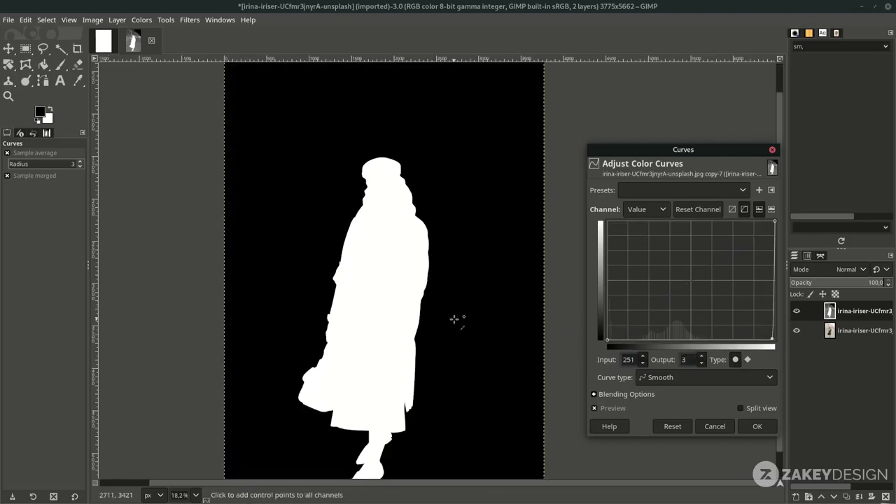
scroll(455, 320, "down", 1)
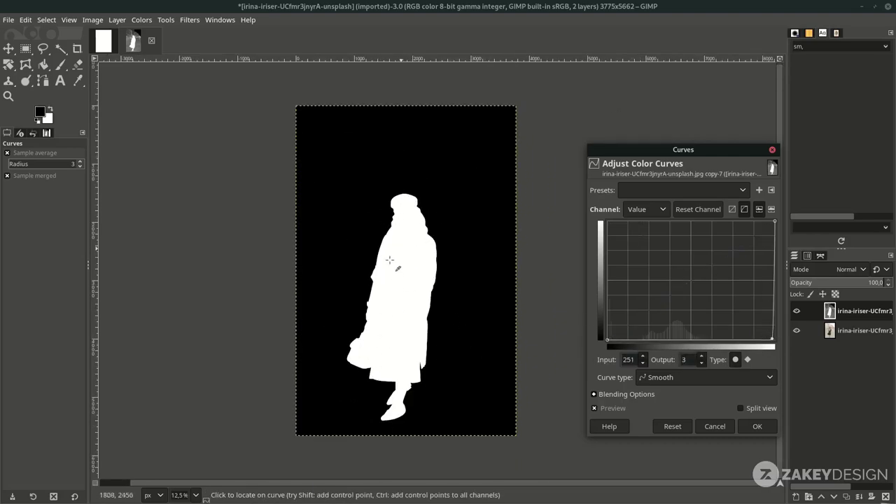
left_click(757, 426)
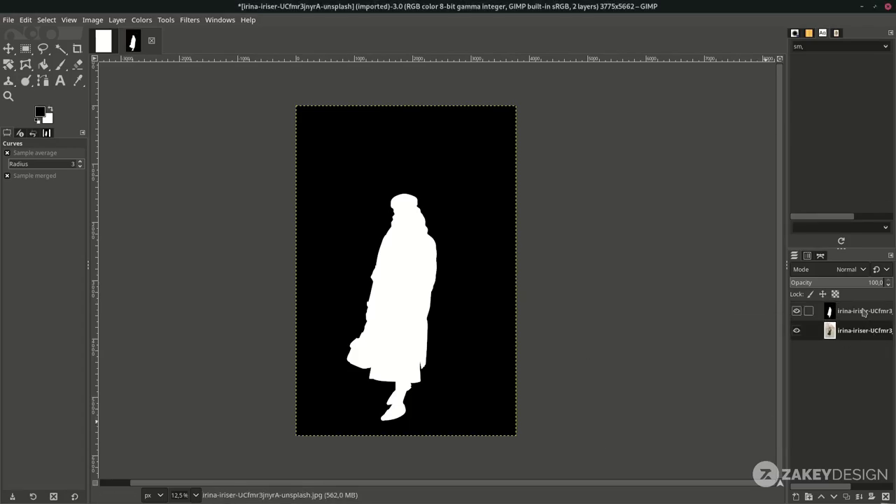
Step: Add a White (full opacity) layer mask to the original photo layer
right_click(867, 336)
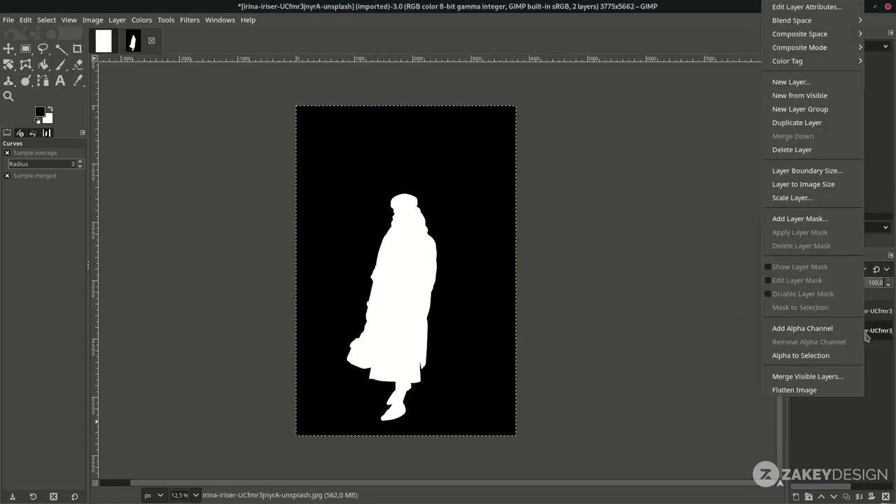
left_click(819, 219)
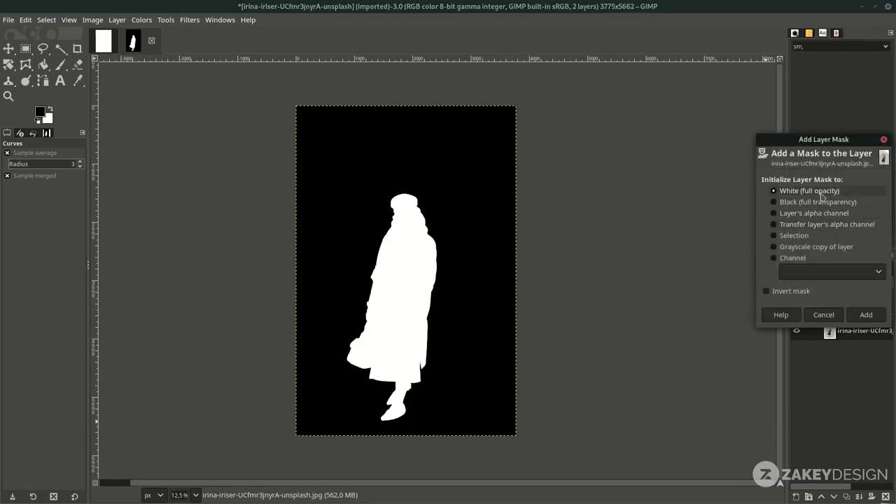
left_click(866, 315)
left_click(865, 314)
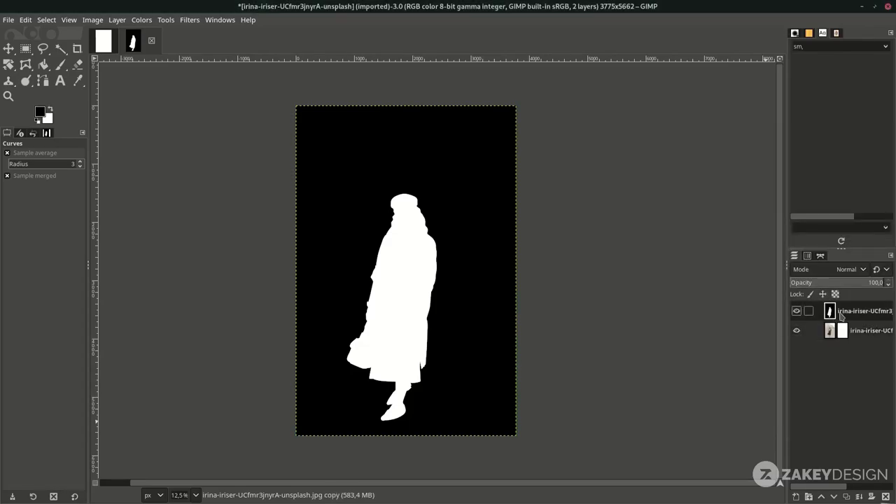
Step: Copy the black-and-white silhouette layer into the photo layer's mask and anchor the floating selection
key("ctrl+c")
left_click(843, 330)
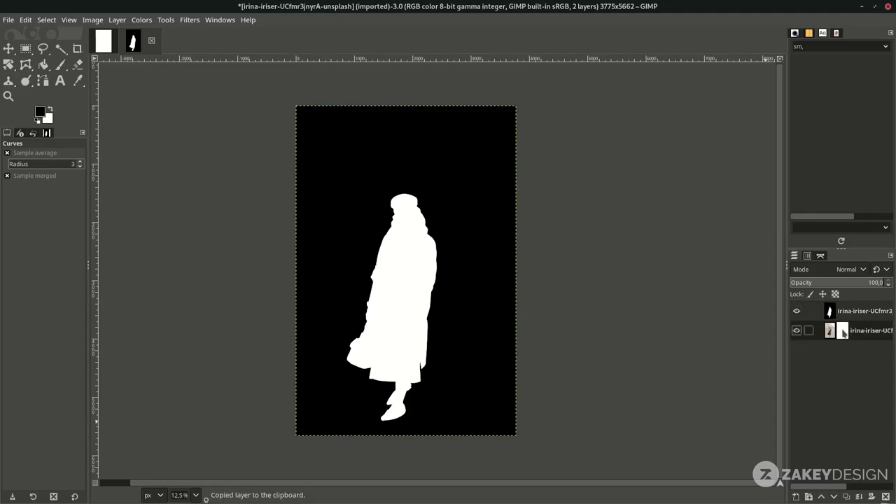
key("ctrl+v")
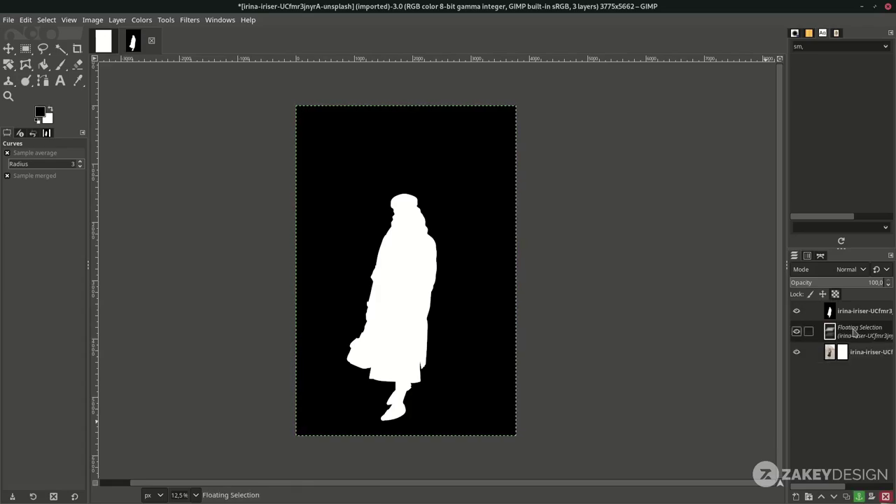
left_click(859, 497)
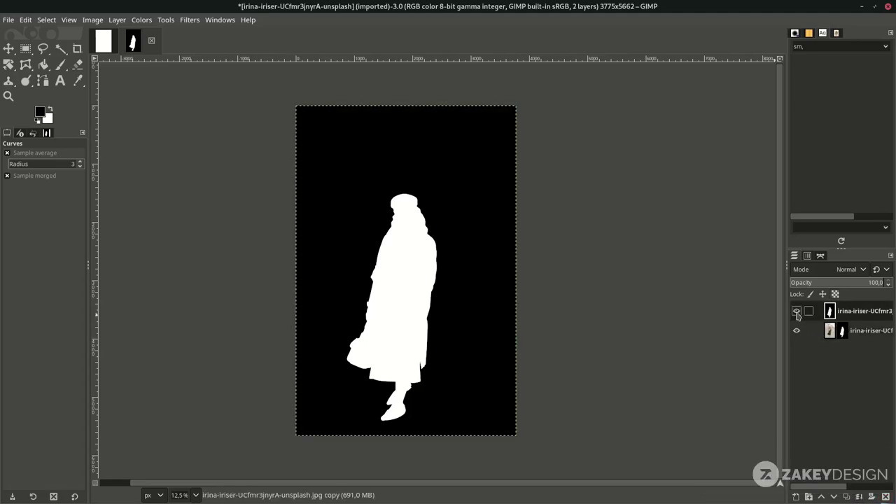
Step: Hide the silhouette layer and apply the layer mask to the photo layer
left_click(797, 312)
left_click(829, 332)
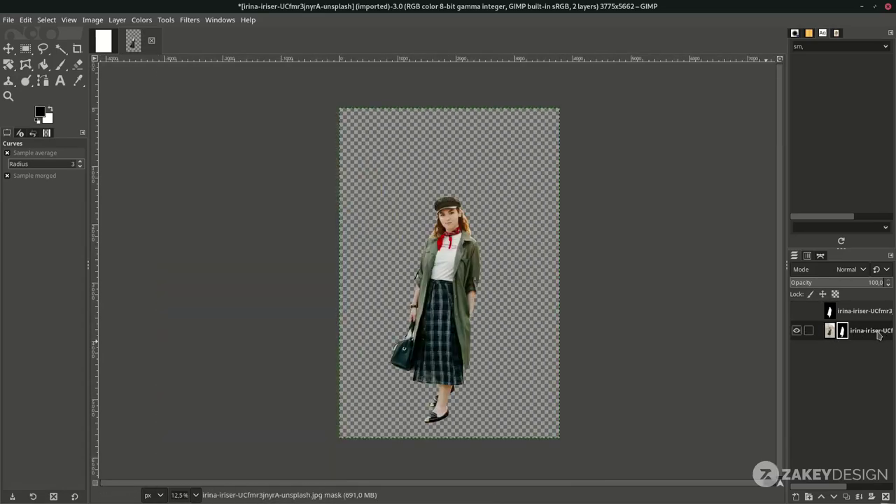
right_click(878, 336)
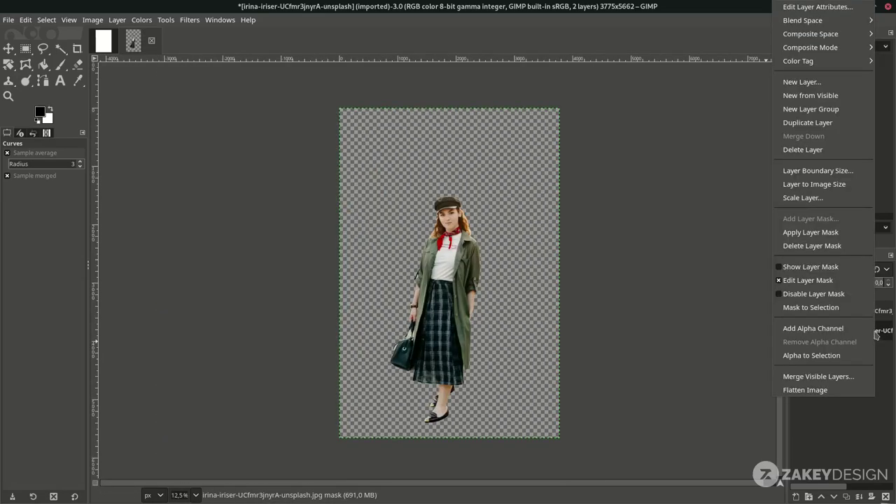
left_click(847, 232)
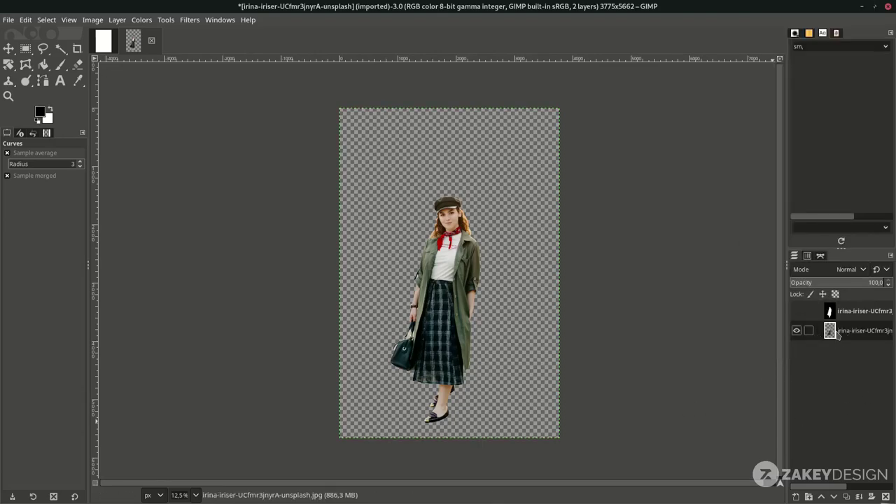
Step: Place the cut-out woman as a new layer on the blank A4 canvas
left_click_drag(833, 332, 445, 306)
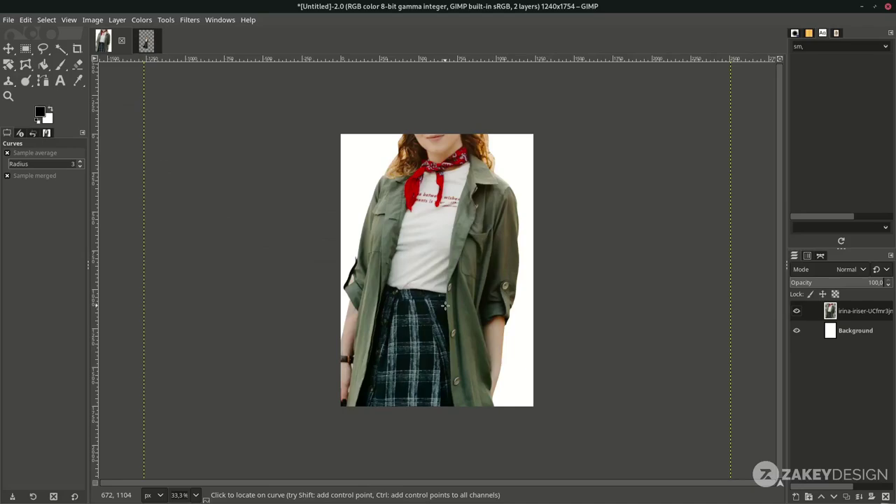
Step: Move the cut-out woman lower on the canvas and scale her layer proportionally to 2239 × 3358 px
left_click(9, 50)
left_click_drag(406, 228, 406, 302)
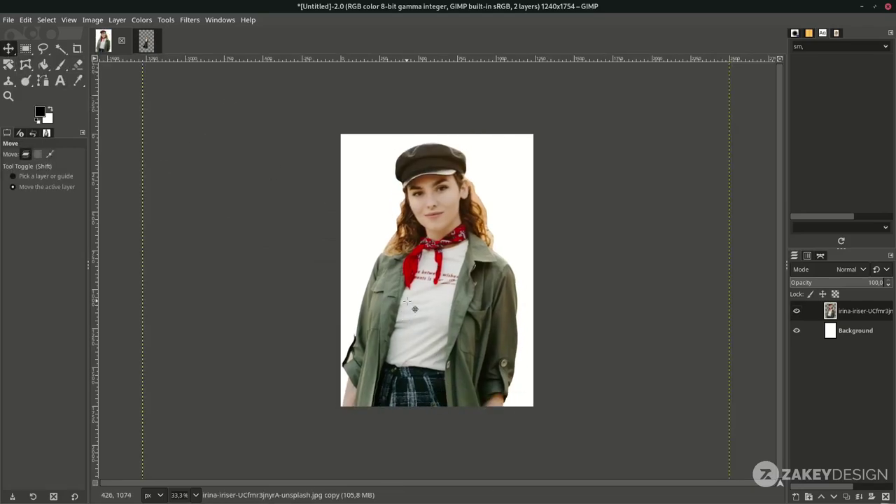
key("shift+s")
left_click(407, 301)
key("minus")
key("minus")
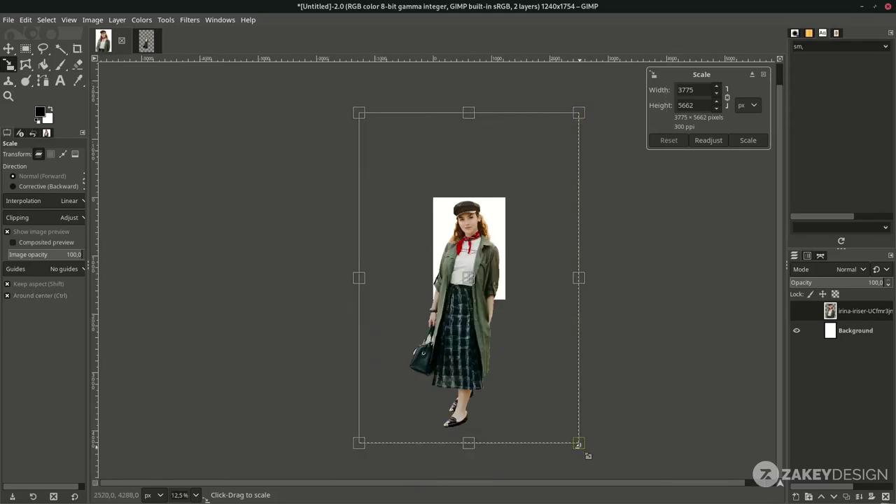
left_click_drag(578, 443, 550, 396)
key("plus")
key("plus")
key("plus")
key("minus")
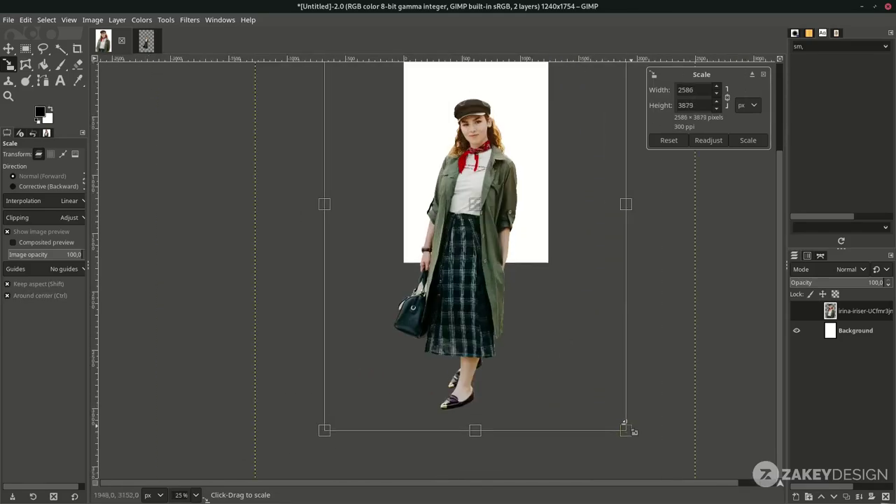
left_click_drag(626, 63, 568, 102)
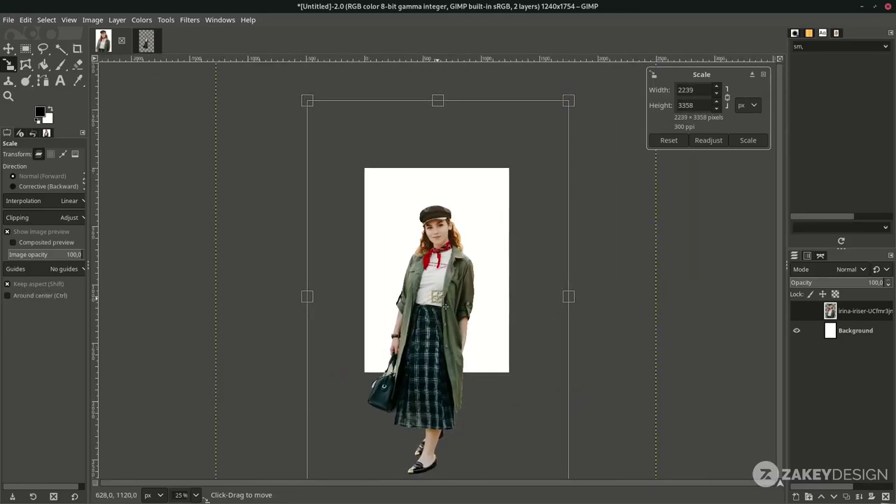
key("Return")
key("plus")
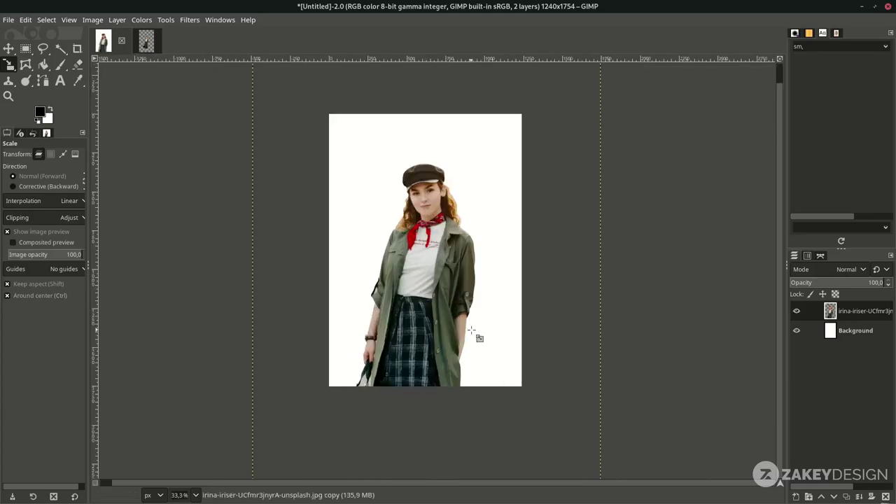
Step: Save the collage as collage-zakeydesign.com.xcf
key("plus")
key("minus")
key("ctrl+s")
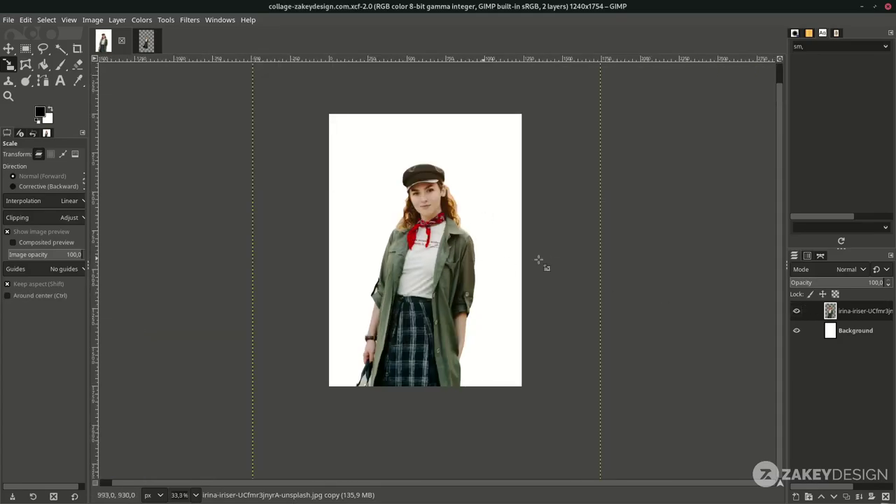
Step: Fill the Background layer with the cream colour f9e2c4 using Bucket Fill
left_click(847, 339)
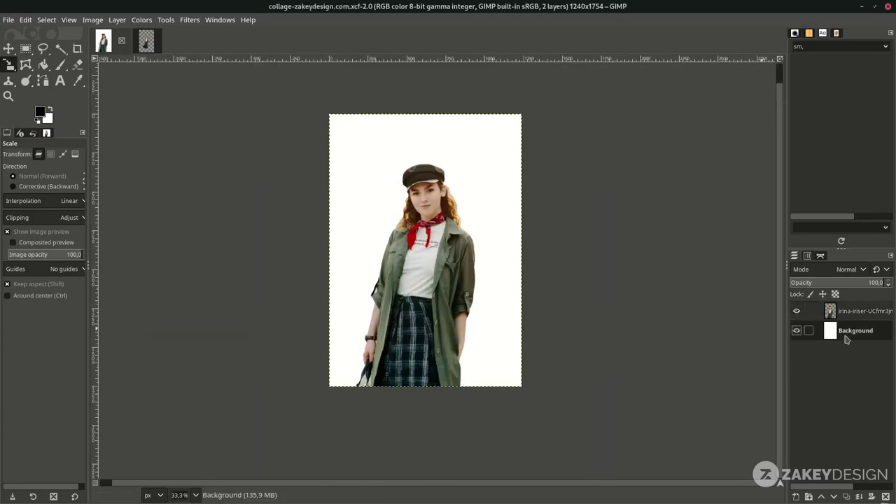
left_click(41, 113)
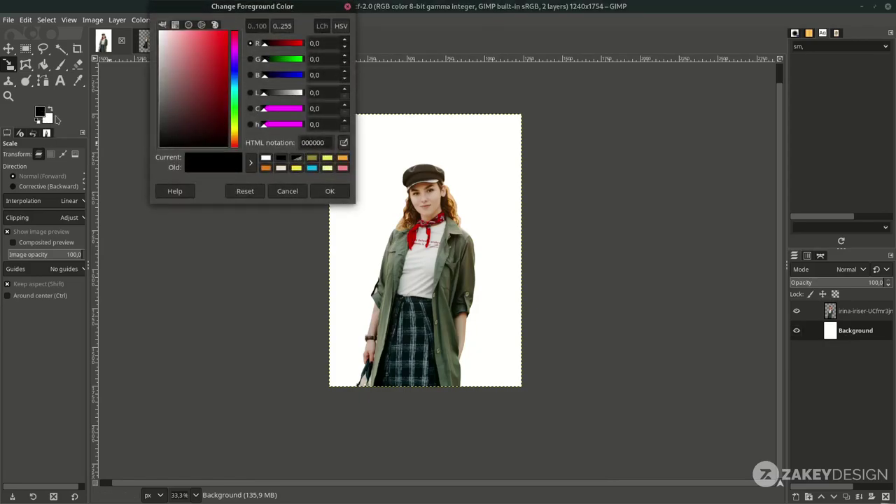
left_click(327, 168)
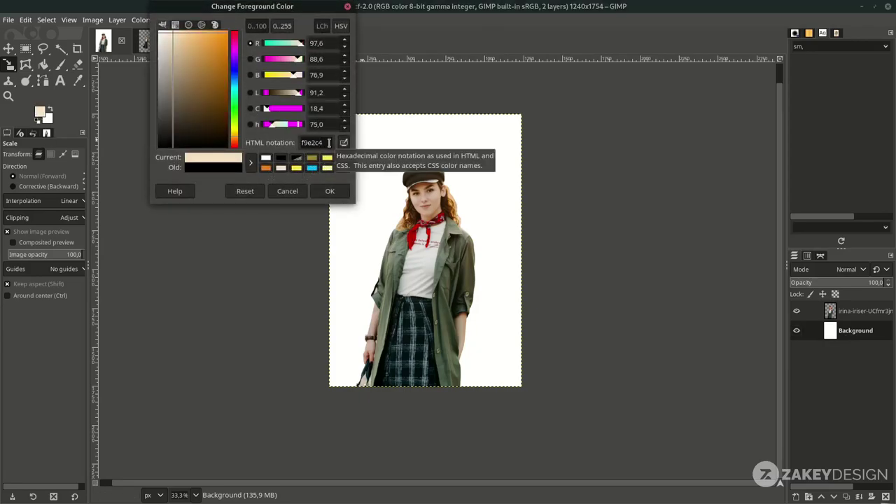
left_click(330, 191)
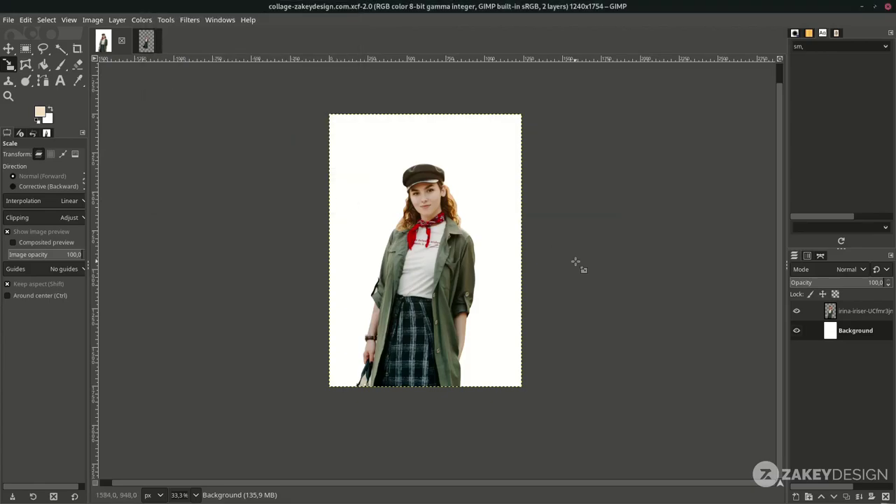
left_click(48, 66)
left_click(495, 188)
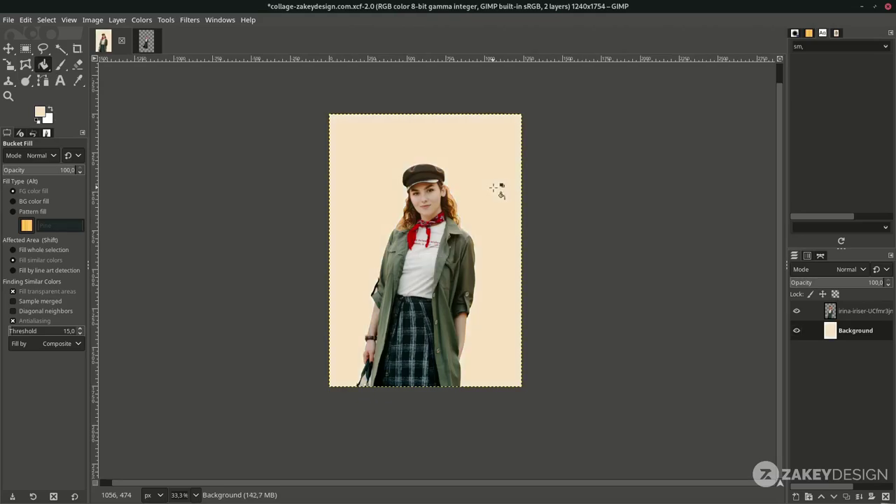
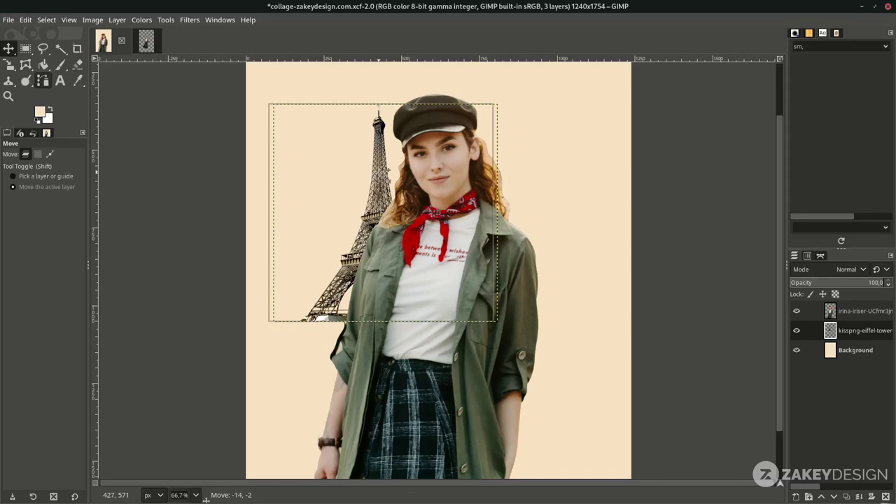
Step: Import the PNG of stacked old books as a layer, put it above the woman's layer and move it over her waist
scroll(378, 171, "down", 1)
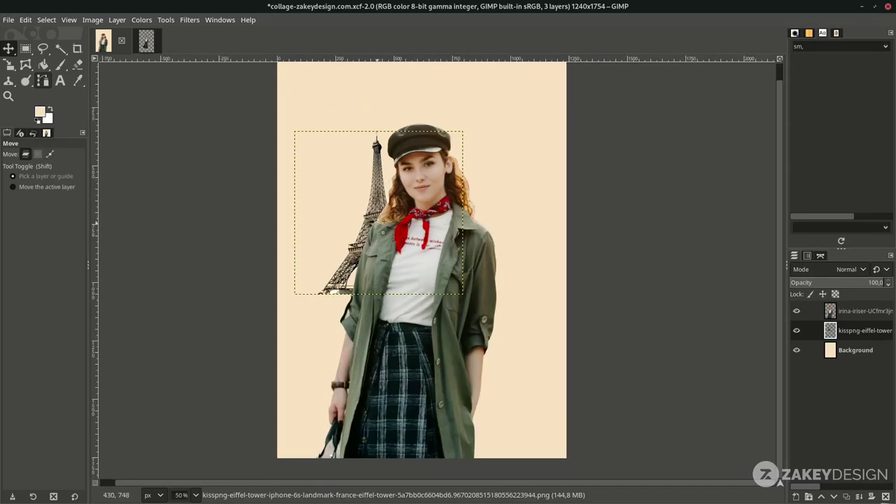
left_click(7, 20)
left_click(81, 76)
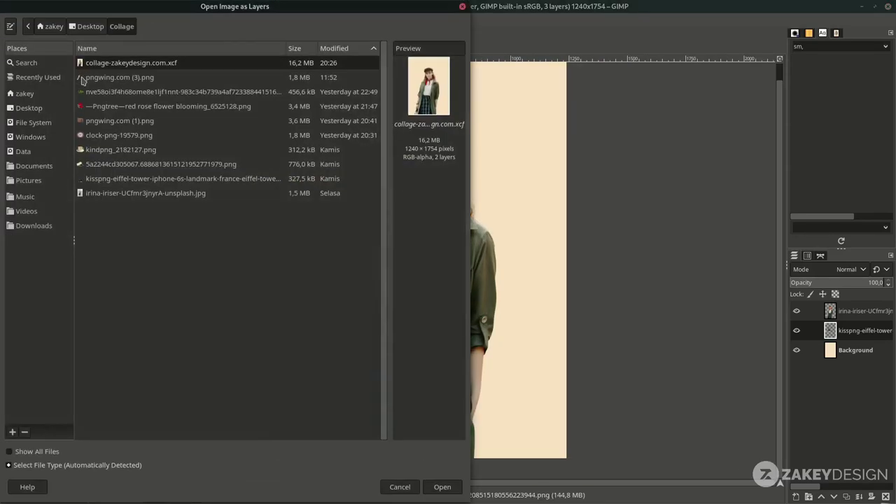
left_click(151, 165)
left_click(441, 487)
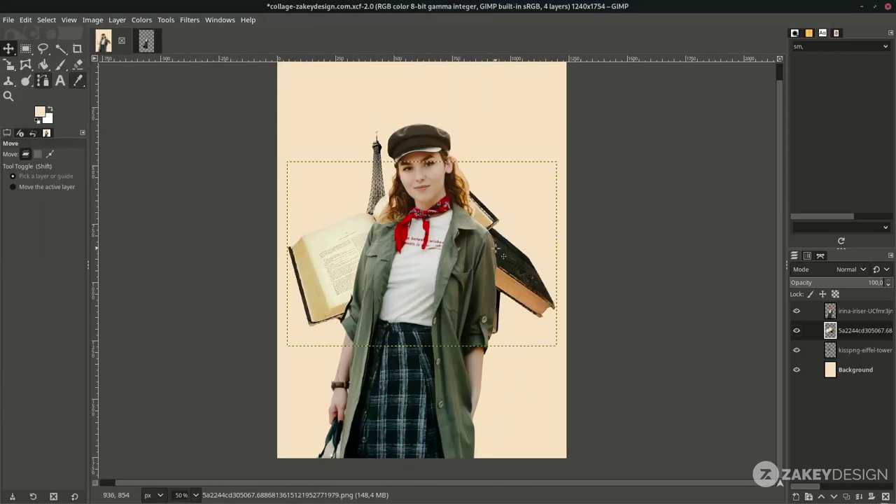
left_click_drag(847, 335, 851, 308)
left_click_drag(417, 261, 384, 330)
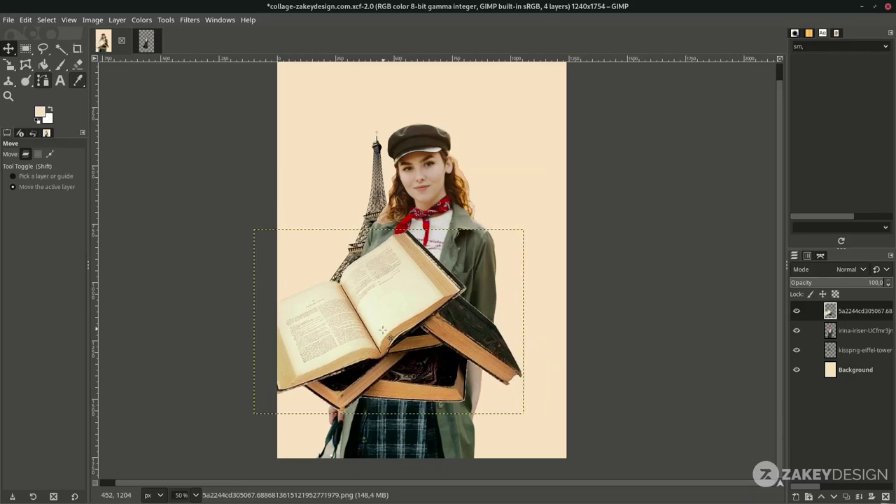
Step: Scale the books proportionally to 494 × 338 px and place them over the woman's waist, below the Eiffel Tower
key("shift+s")
left_click(383, 329)
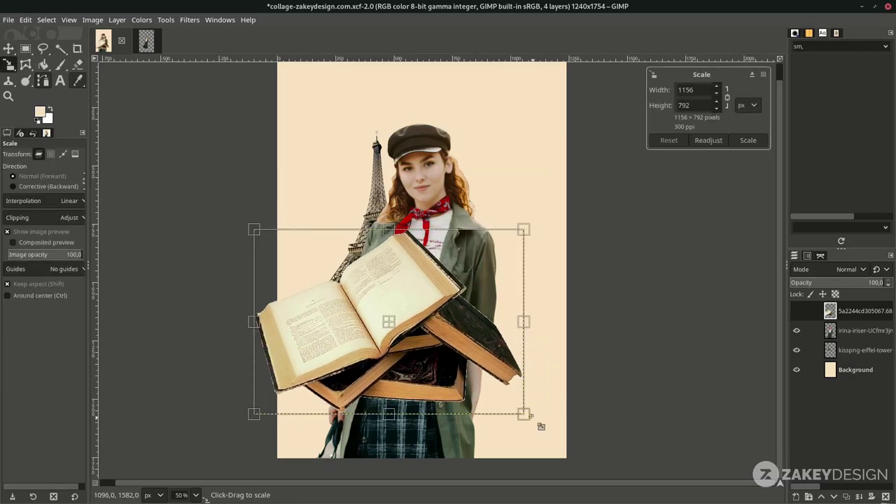
left_click_drag(525, 414, 446, 362)
scroll(392, 329, "up", 1)
left_click_drag(393, 320, 357, 319)
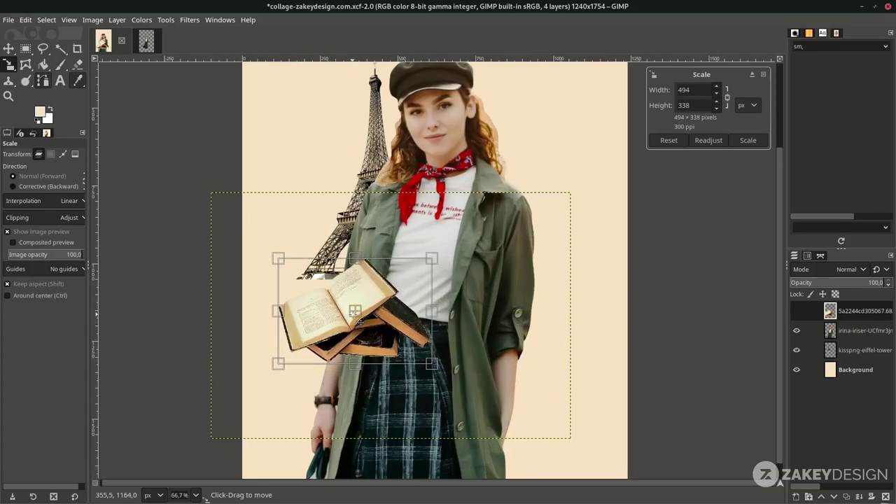
key("Return")
scroll(358, 319, "down", 1)
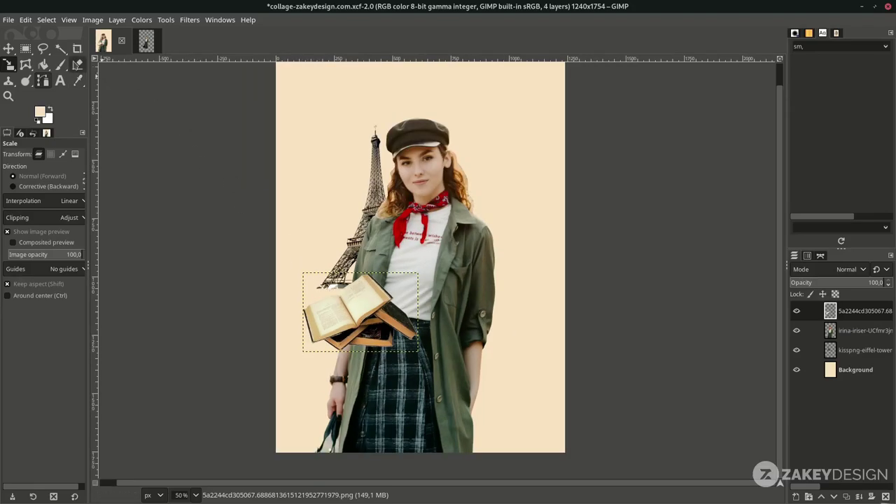
Step: Import the coffee cup kindpng_2182127.png as a layer, scale it down and place it in front of the books' right side
left_click(7, 21)
left_click(43, 74)
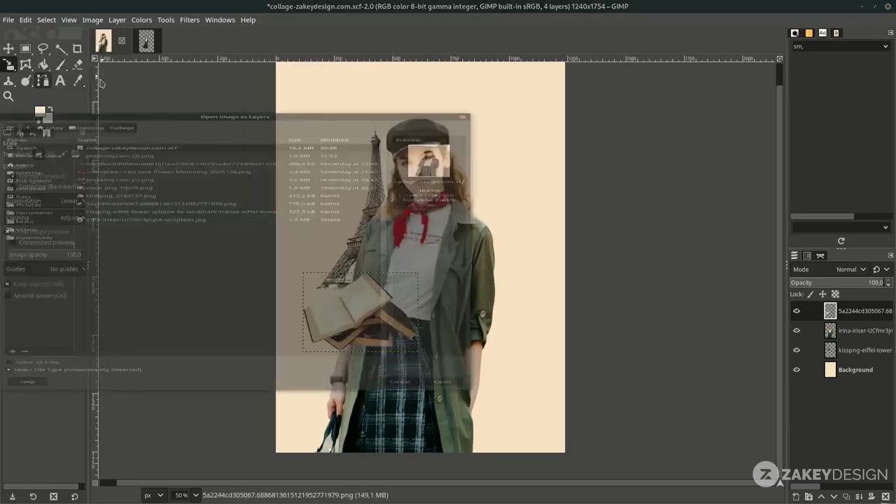
double_click(176, 150)
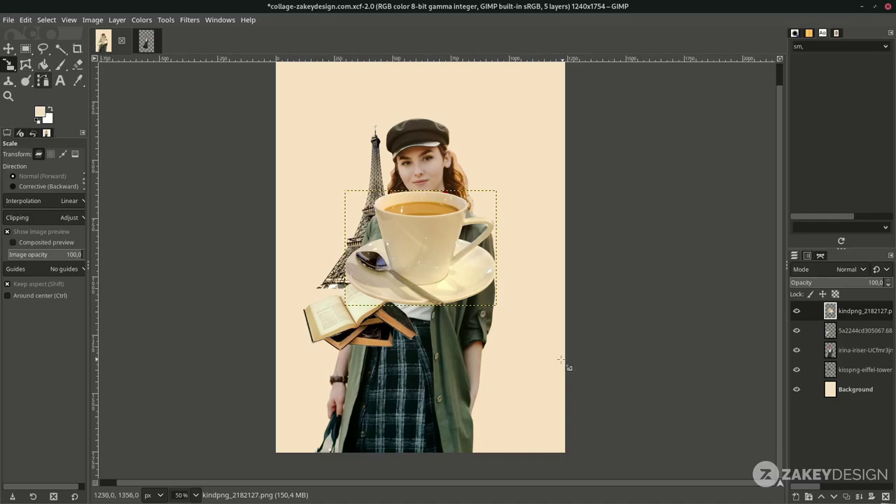
left_click(503, 295)
left_click_drag(496, 304, 416, 348)
key("Return")
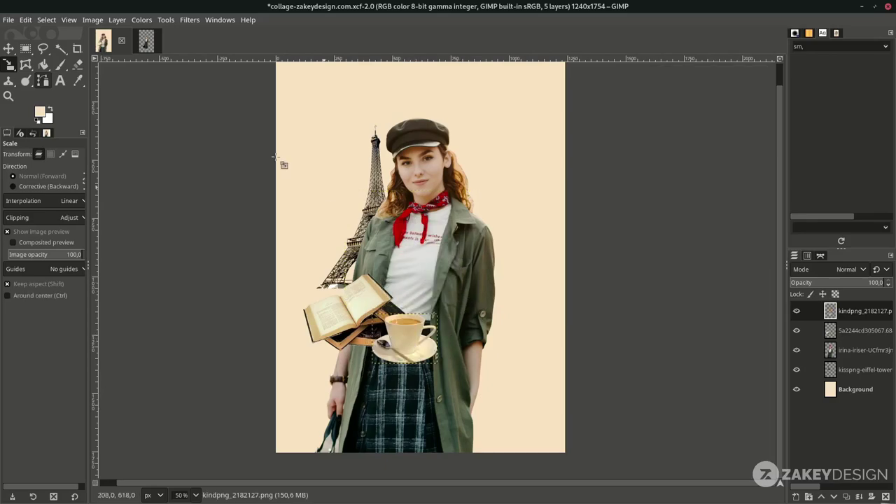
Step: Import the suitcase pngwing.com (1).png as a layer, scale it down and place it right of the coffee cup
left_click(8, 19)
left_click(42, 70)
left_click(170, 119)
double_click(170, 120)
left_click_drag(523, 328, 500, 366)
key("Return")
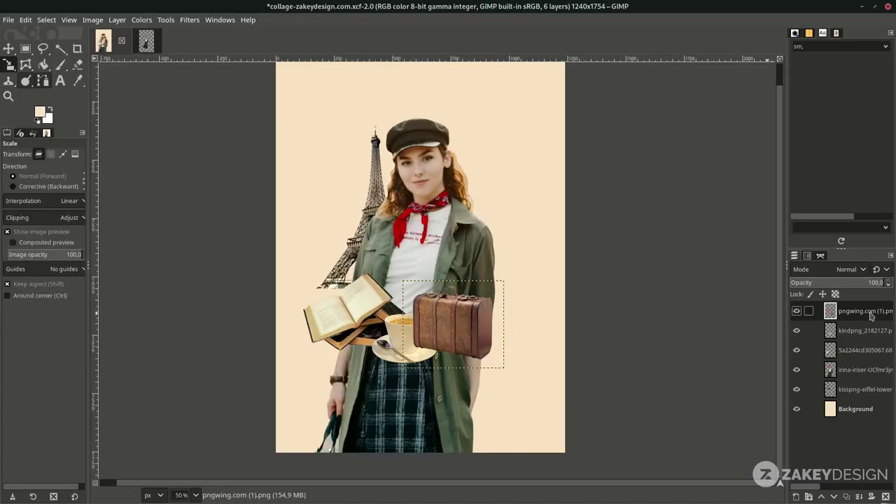
Step: Put the suitcase layer below the coffee cup layer and adjust the suitcase's position behind the cup
left_click_drag(865, 316, 860, 340)
key("m")
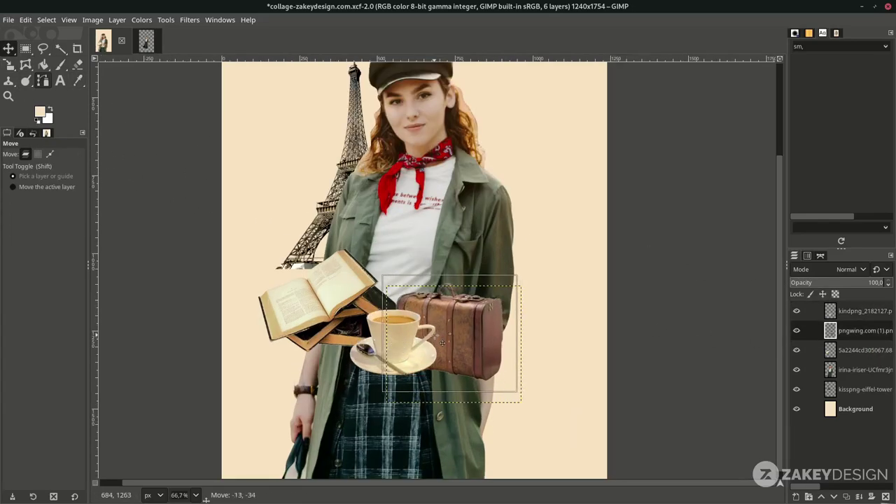
left_click_drag(481, 320, 482, 343)
Step: Import the green leaf branch PNG as a layer and scale it to 471 × 278 px
key("ctrl+alt+o")
double_click(182, 91)
left_click(578, 327)
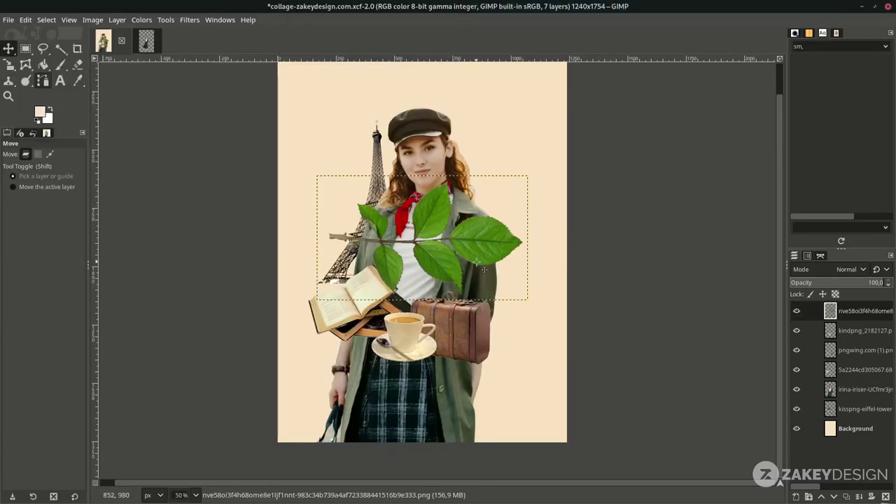
key("shift+s")
left_click_drag(504, 276, 410, 248)
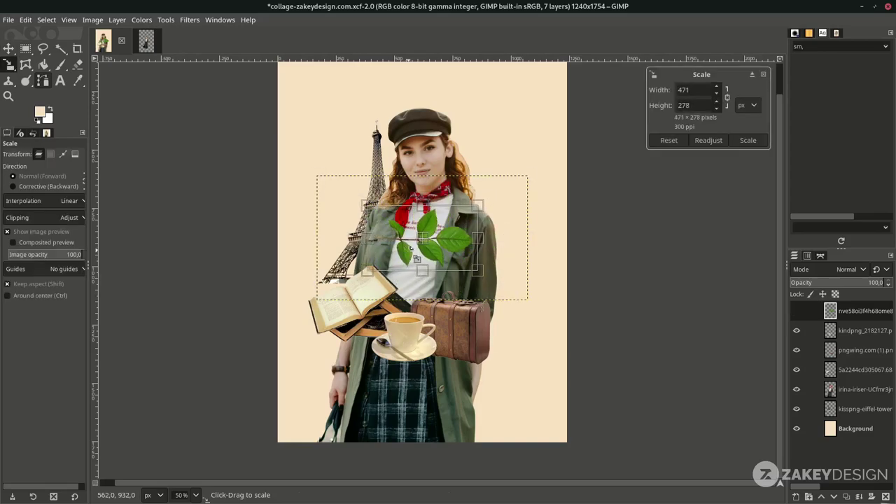
key("Return")
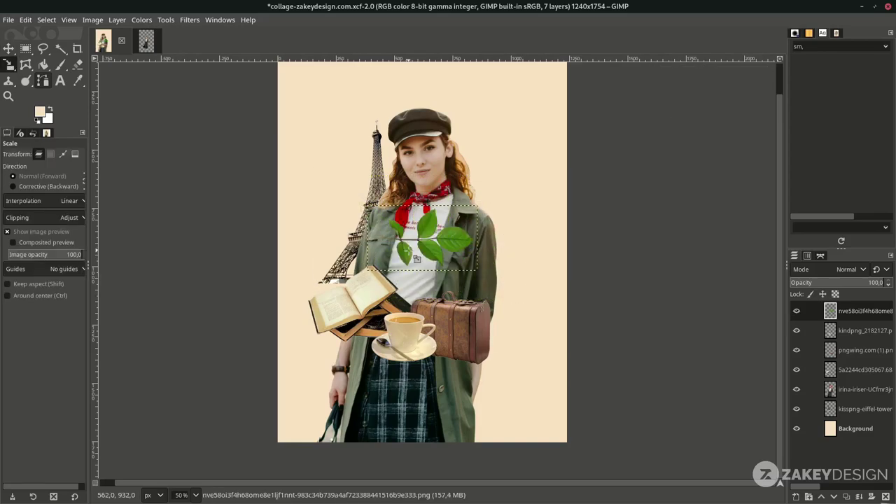
Step: Flip the leaf branch horizontally and rotate it so its leaves point up and to the left
key("shift+f")
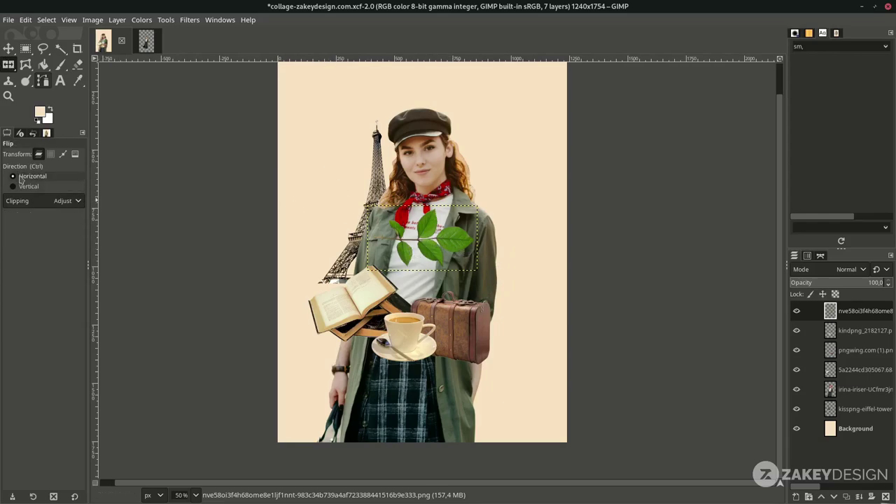
left_click(465, 241)
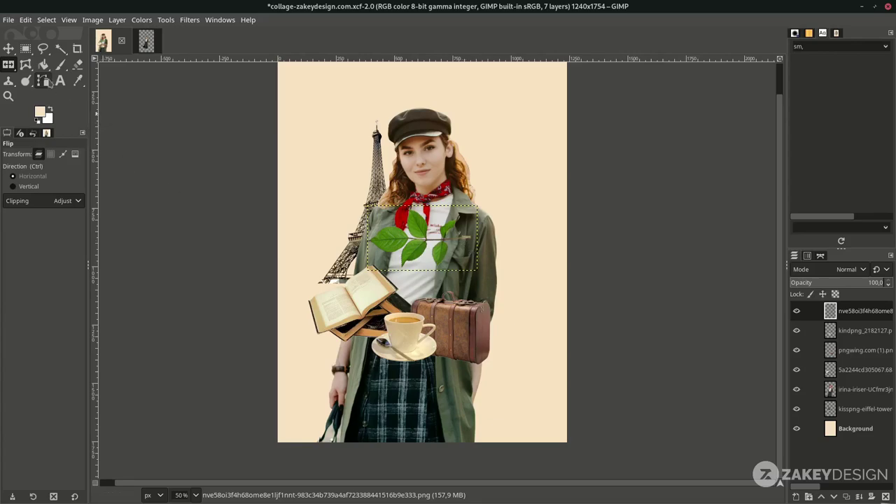
left_click(9, 48)
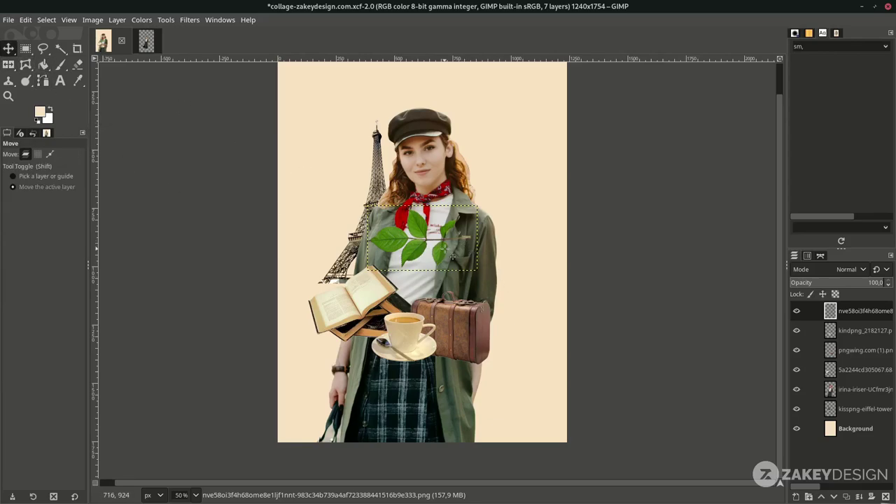
key("shift+r")
mouse_move(463, 264)
left_mouse_down()
mouse_move(468, 256)
mouse_move(465, 271)
mouse_move(454, 274)
left_mouse_up()
Step: Move the leaf branch to the books' upper left edge and put its layer directly below the books layer
left_click(9, 47)
left_click_drag(437, 220, 354, 290)
left_click_drag(866, 315, 856, 382)
left_click_drag(338, 265, 326, 255)
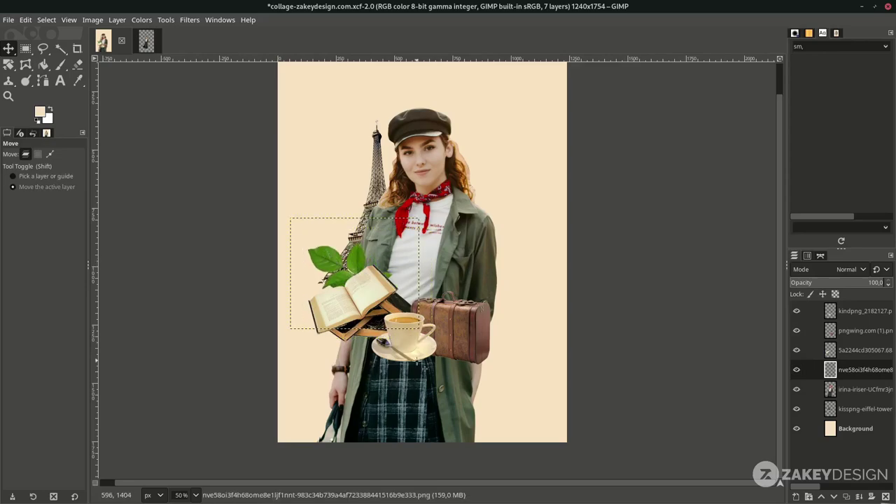
Step: Scale the leaf branch proportionally to 405 × 350 px, keeping it behind the books
key("shift+s")
left_click(417, 359)
left_click_drag(291, 219, 303, 237)
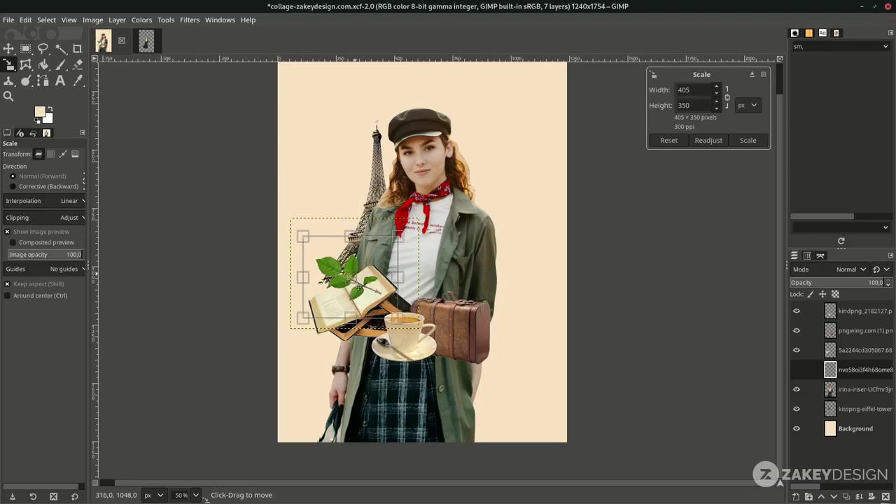
key("Return")
Step: Import the red rose PNG as a layer, scale it down and place it behind the woman's shoulder, below her layer
left_click(8, 20)
left_click(49, 67)
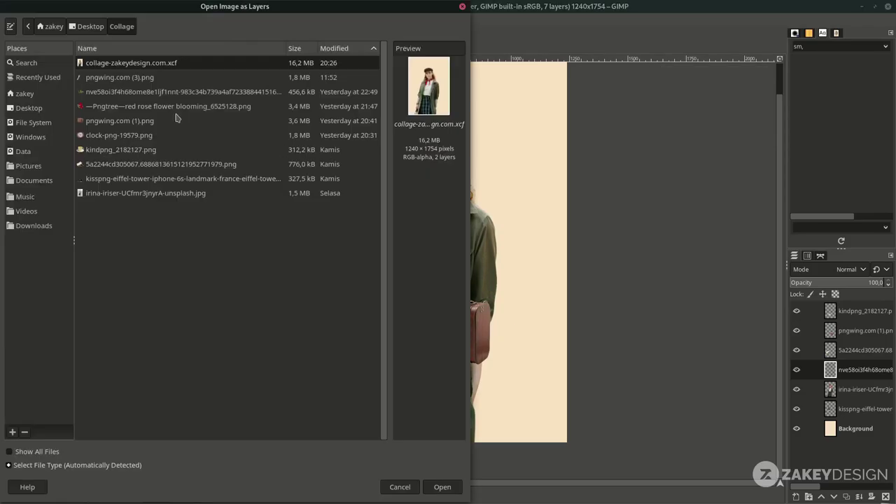
double_click(175, 109)
left_click(423, 246)
left_click_drag(422, 246, 469, 212)
key("Return")
left_click_drag(830, 369, 840, 401)
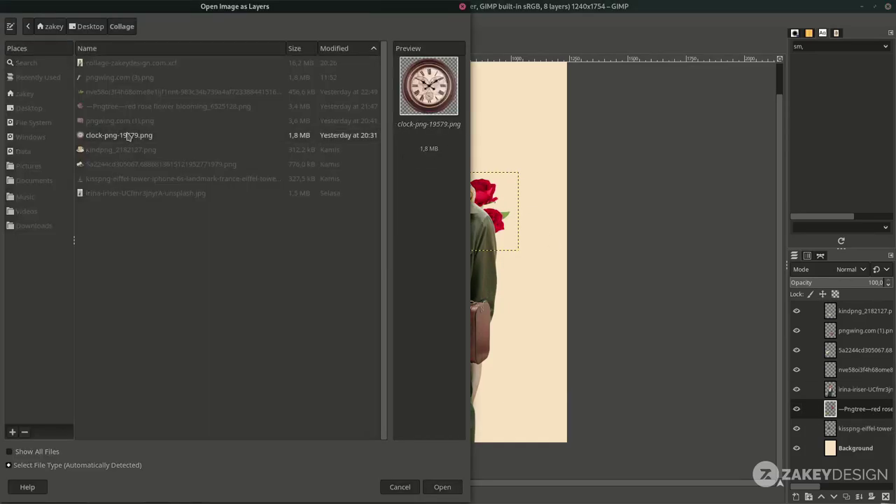
Step: Import clock-png-19579.png as a layer, scale it down, place it above the roses and save the collage
double_click(124, 136)
left_click_drag(416, 224, 497, 145)
key("Return")
key("ctrl+s")
Step: Import pngwing.com (3).png, the hand holding a camera, as a layer, scale it down and place it beside the roses
left_click(161, 105)
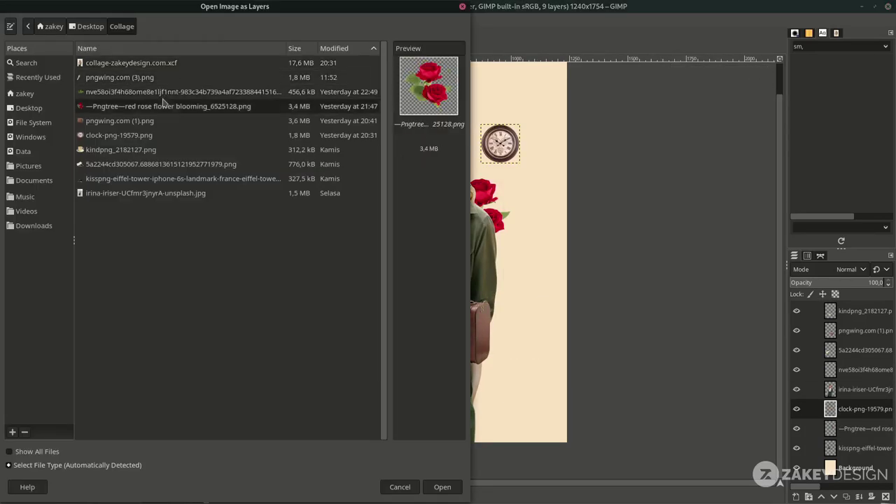
left_click(158, 178)
left_click(299, 79)
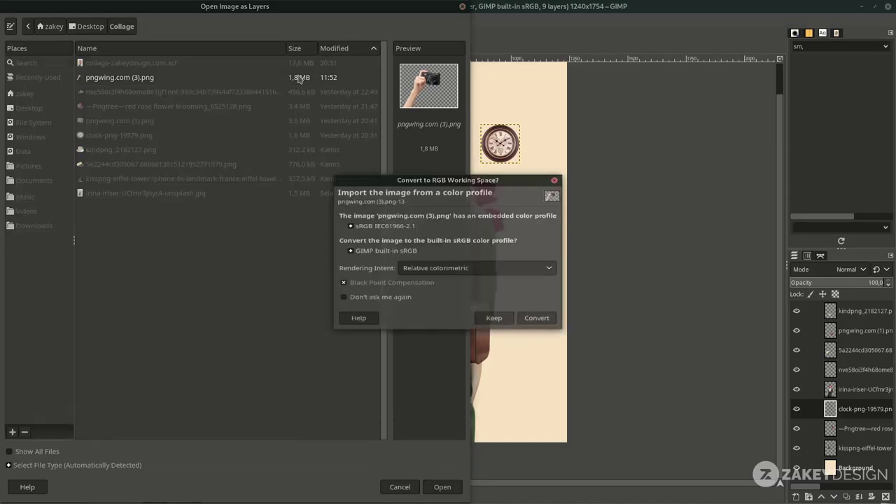
double_click(300, 77)
key("shift+s")
key("Return")
key("2")
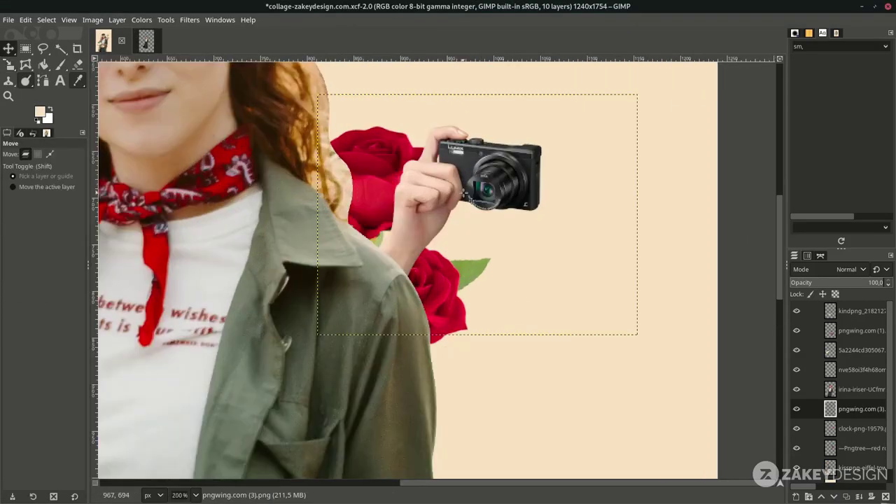
Step: Desaturate the hand-with-camera layer using the Luminance mode
left_click(141, 20)
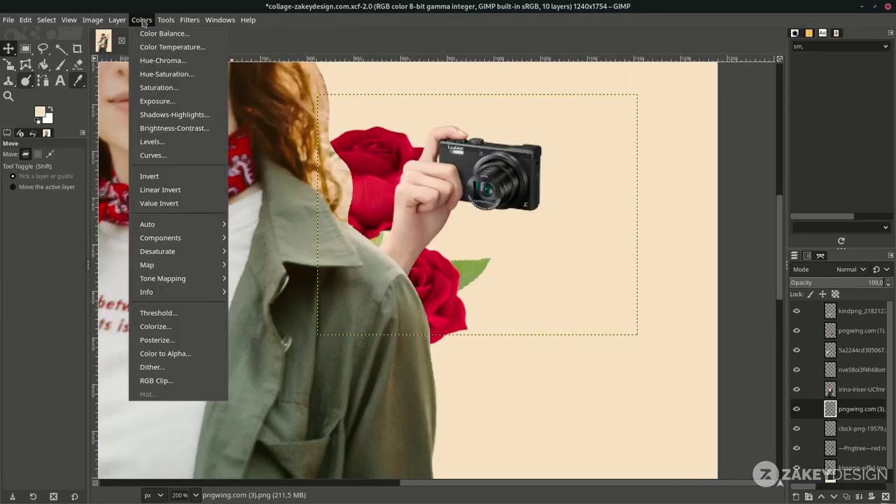
mouse_move(212, 252)
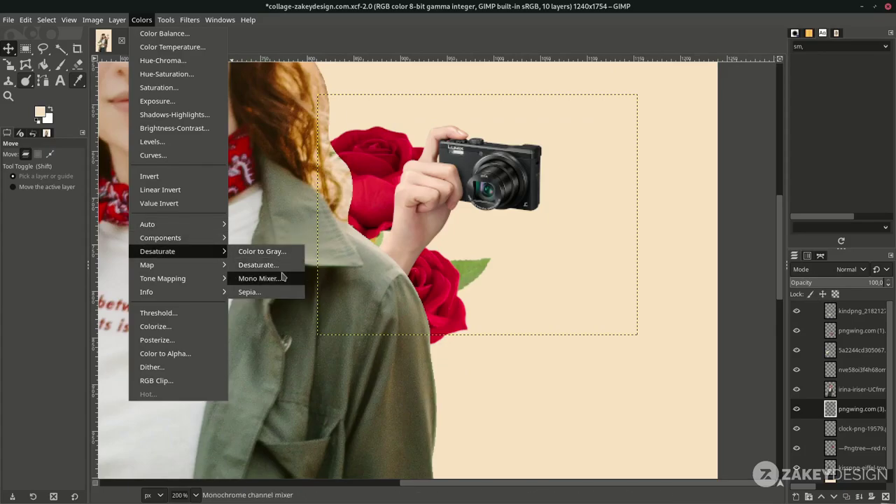
left_click(259, 265)
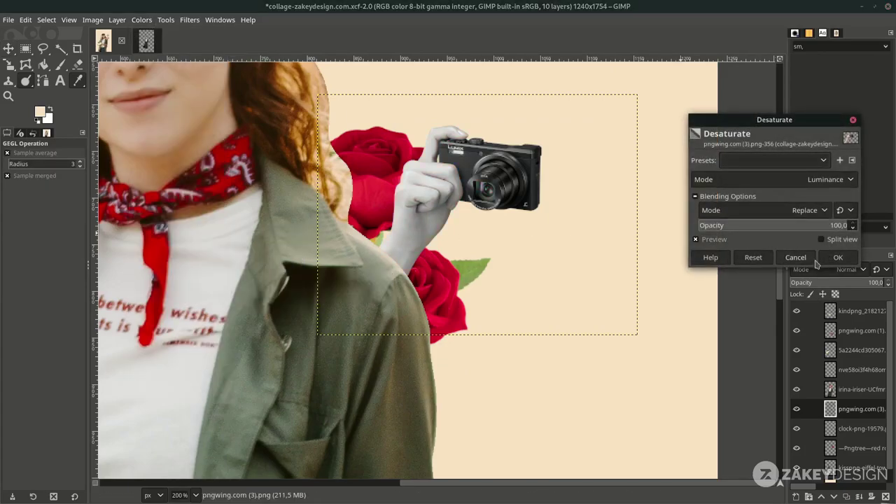
left_click(838, 258)
Step: Add a white, full-opacity layer mask to the woman's layer
key("minus")
key("minus")
key("minus")
key("minus")
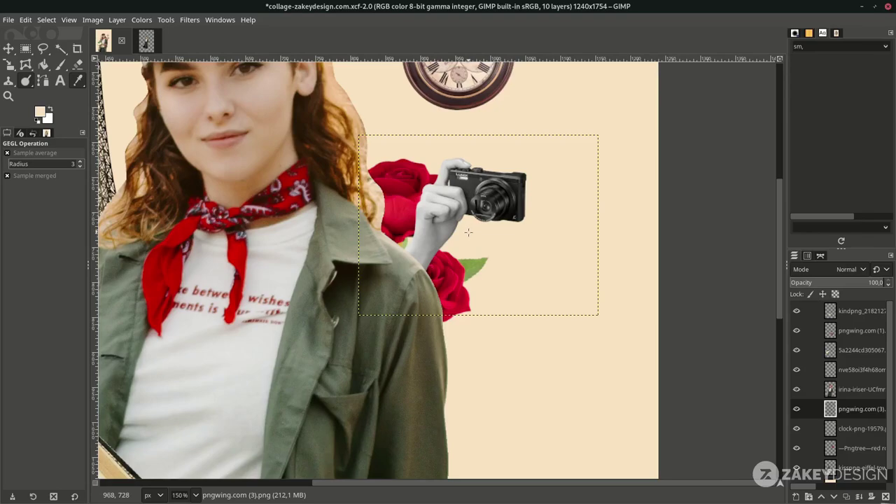
key("m")
left_click(382, 236)
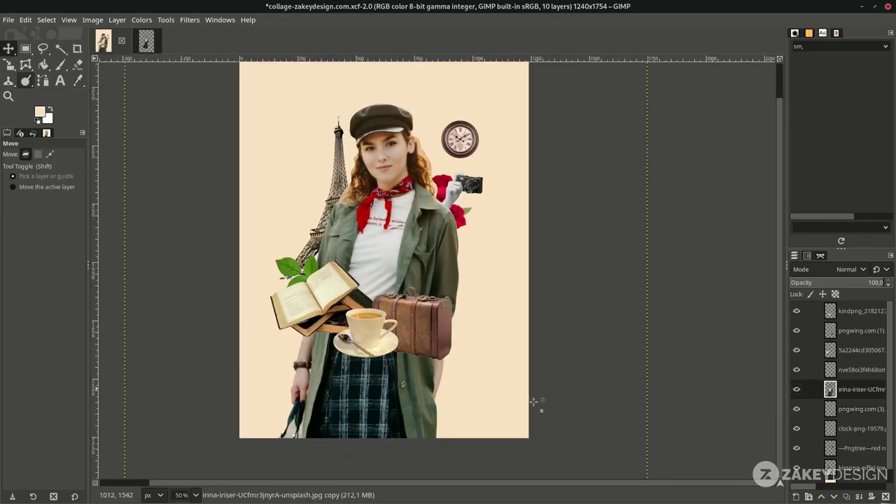
right_click(857, 394)
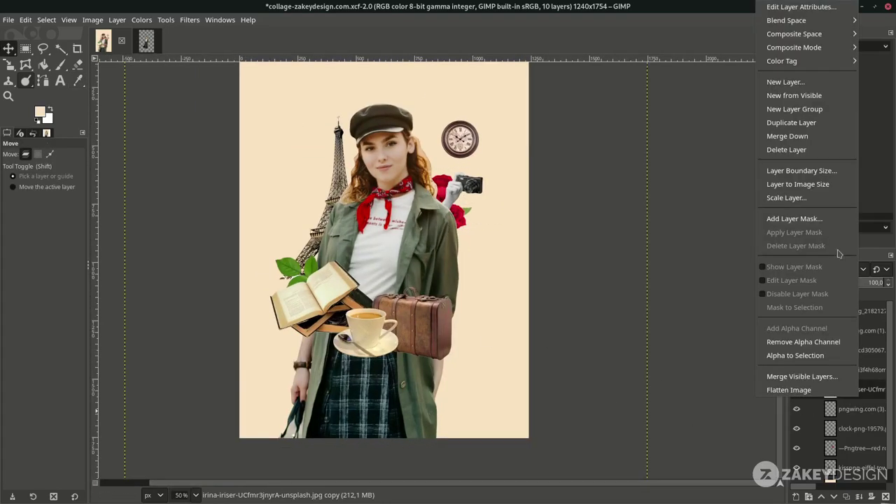
left_click(832, 220)
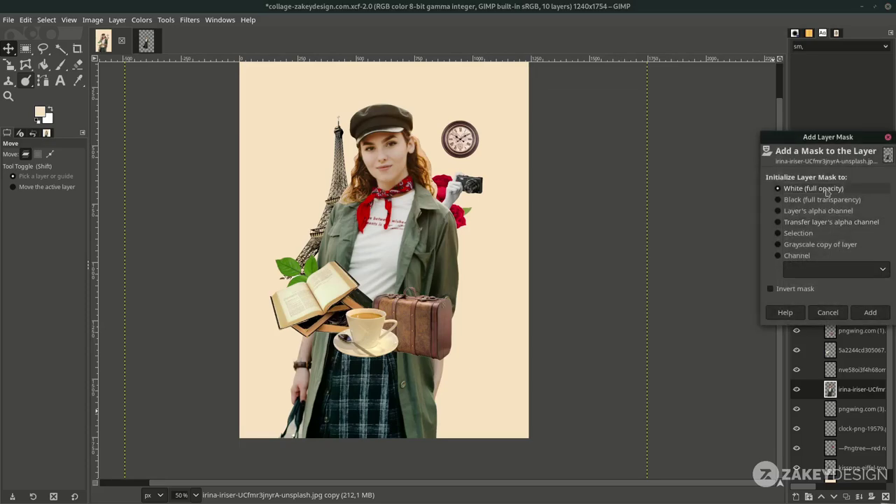
left_click(872, 314)
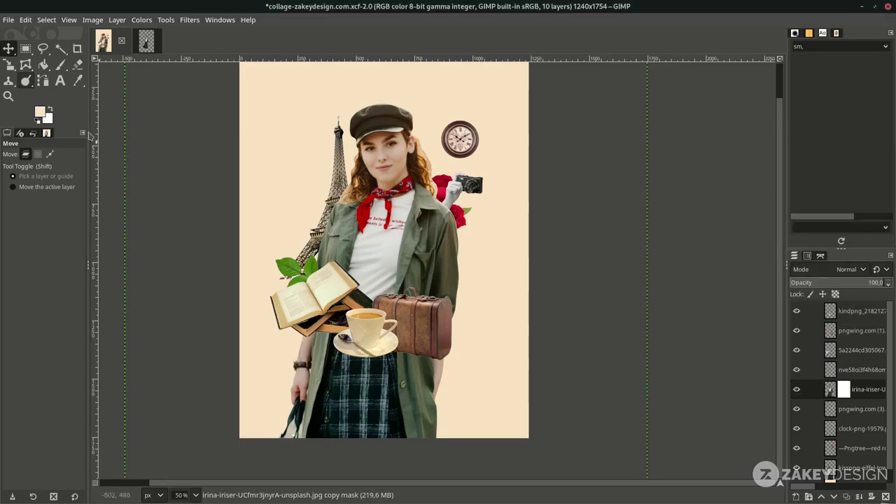
Step: Paint black on the woman's mask with a brush of hardness 31 to hide her body below the books and suitcase, and save
left_click(38, 125)
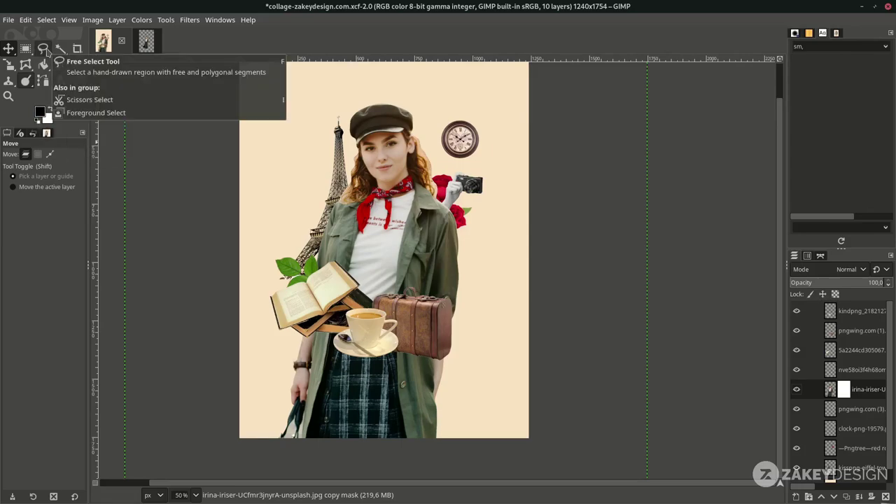
left_click(60, 65)
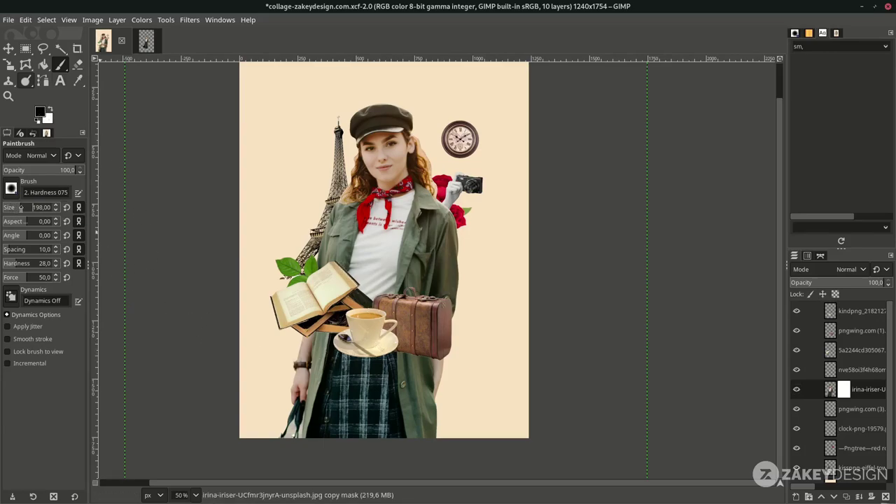
left_click_drag(15, 263, 18, 263)
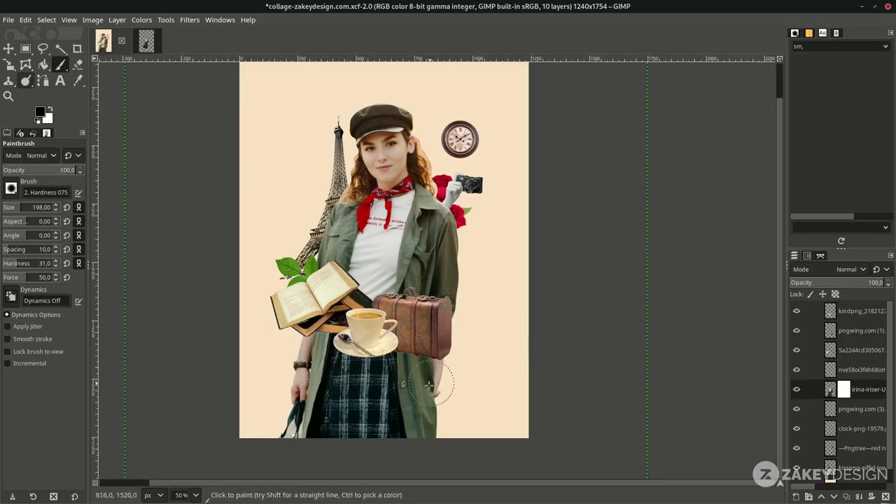
mouse_move(441, 413)
left_mouse_down()
mouse_move(260, 426)
mouse_move(378, 373)
mouse_move(430, 382)
left_mouse_up()
key("m")
scroll(476, 265, "up", 1)
scroll(476, 264, "down", 2)
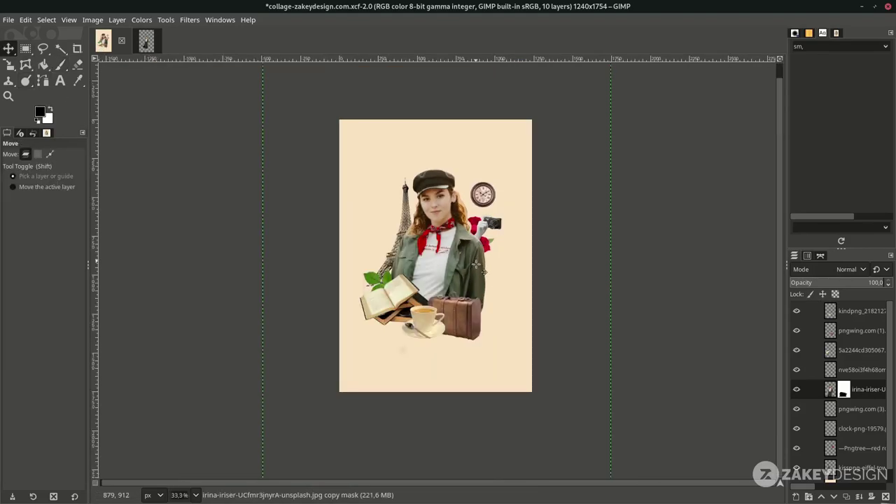
scroll(476, 264, "up", 1)
scroll(467, 341, "up", 1)
scroll(468, 341, "down", 1)
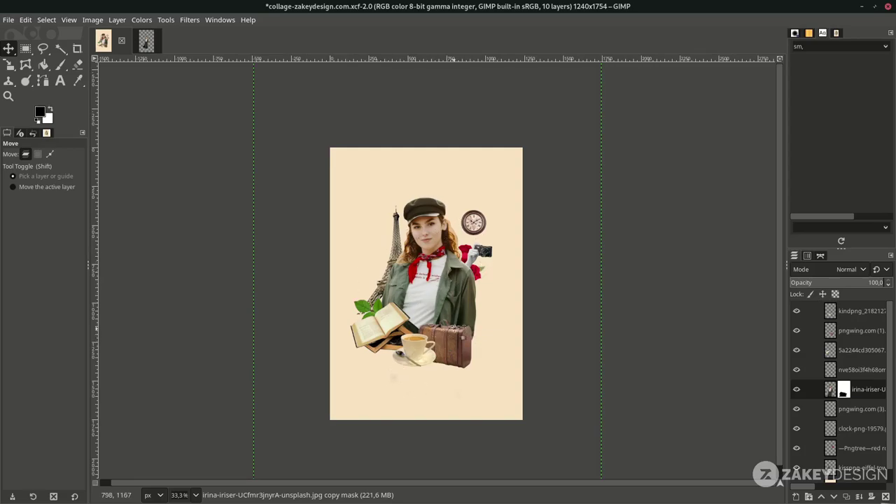
scroll(453, 328, "down", 1)
key("ctrl+s")
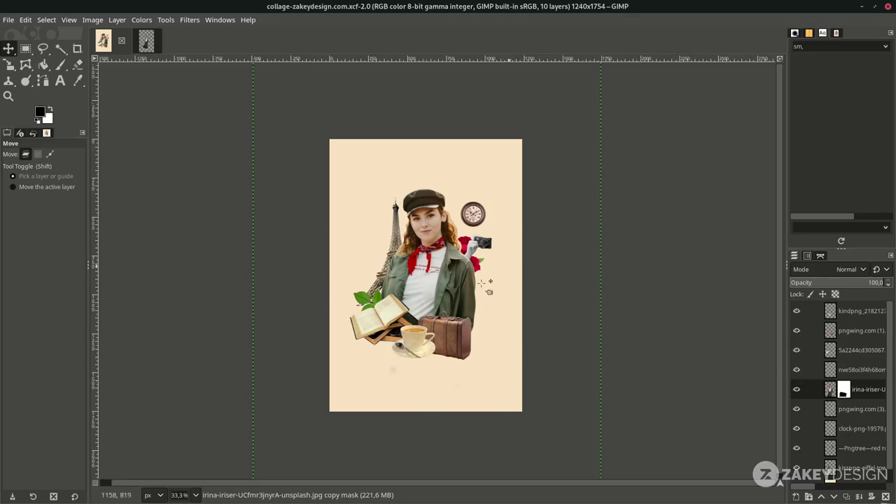
Step: Link the collage element layers, scale them down together with the woman's layer at 1956 × 2935 px, and shift them slightly upward
scroll(809, 316, "down", 1)
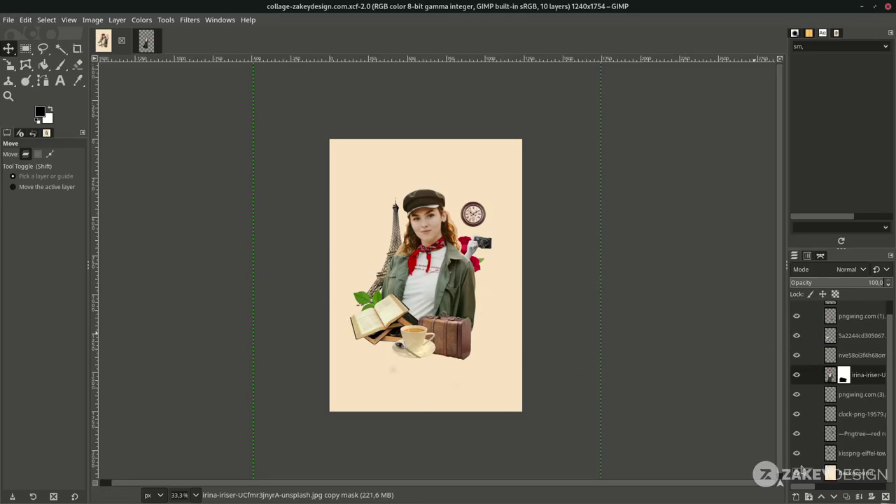
key("shift")
left_click(809, 377, "shift")
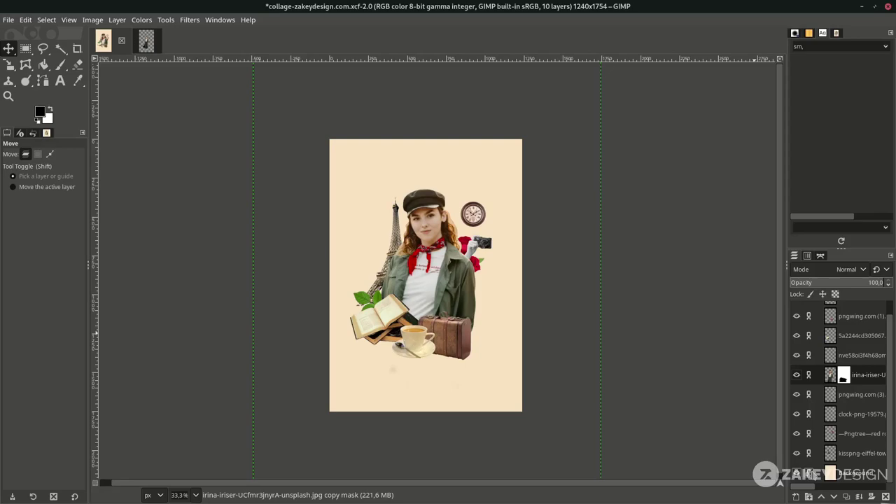
left_click(829, 376)
key("shift+s")
left_click(575, 405)
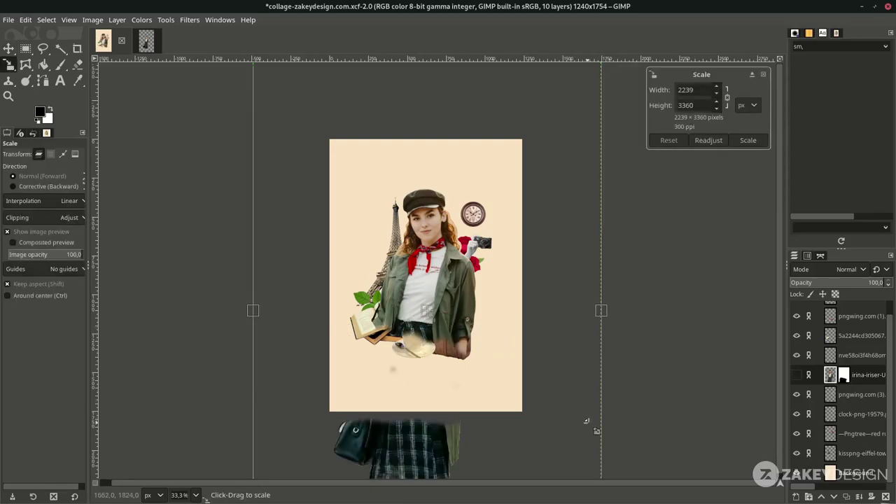
left_click_drag(550, 397, 534, 372)
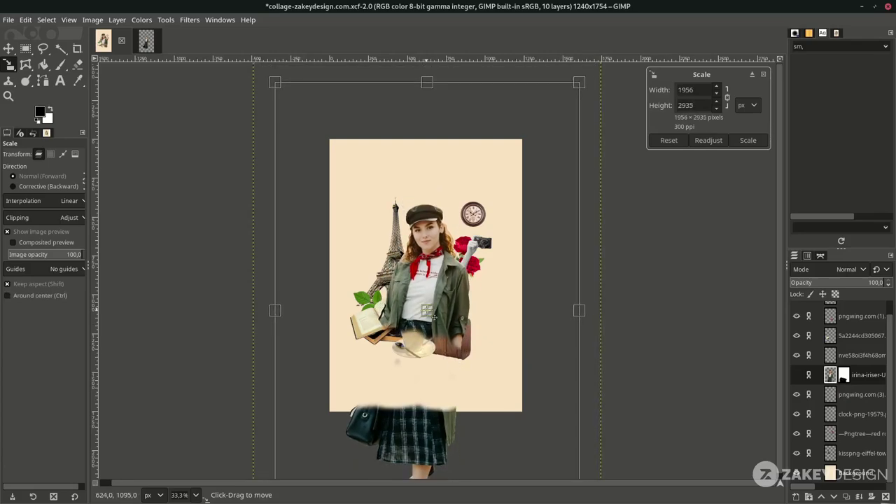
left_click_drag(427, 309, 427, 299)
key("Return")
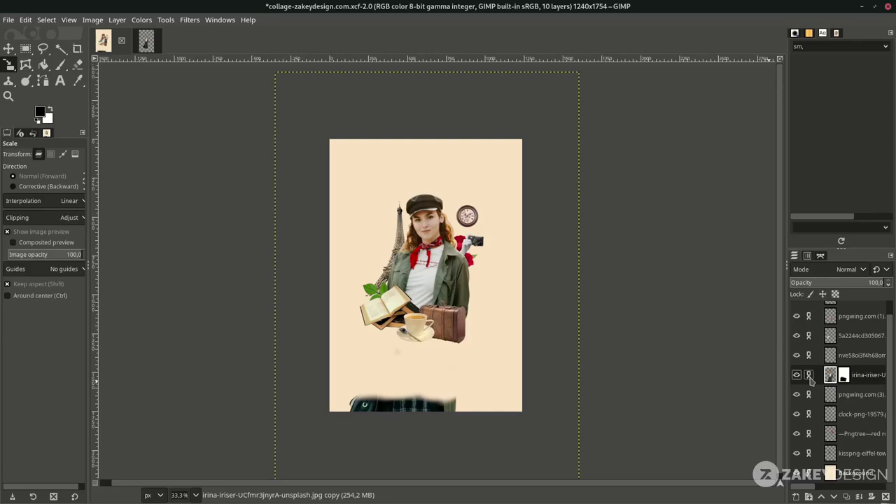
Step: Paint black on the woman's mask over the skirt and bag remnants at the page's bottom edge, and save the collage
left_click(844, 375)
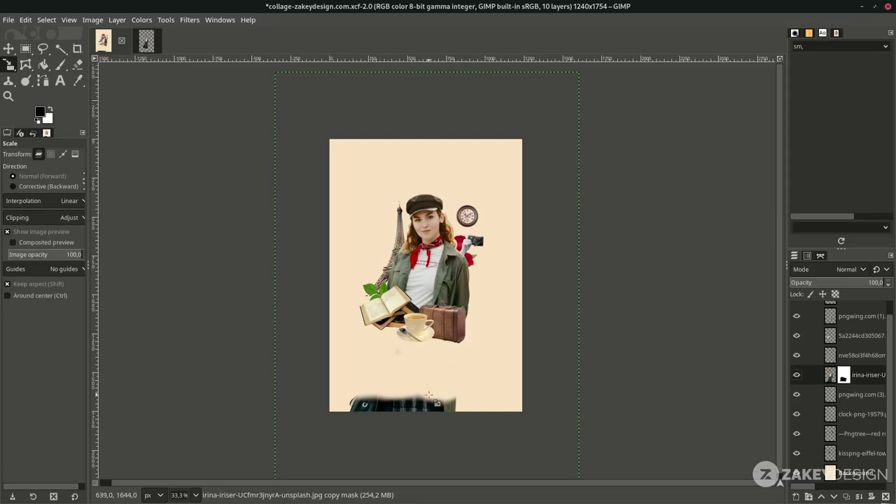
left_click(63, 65)
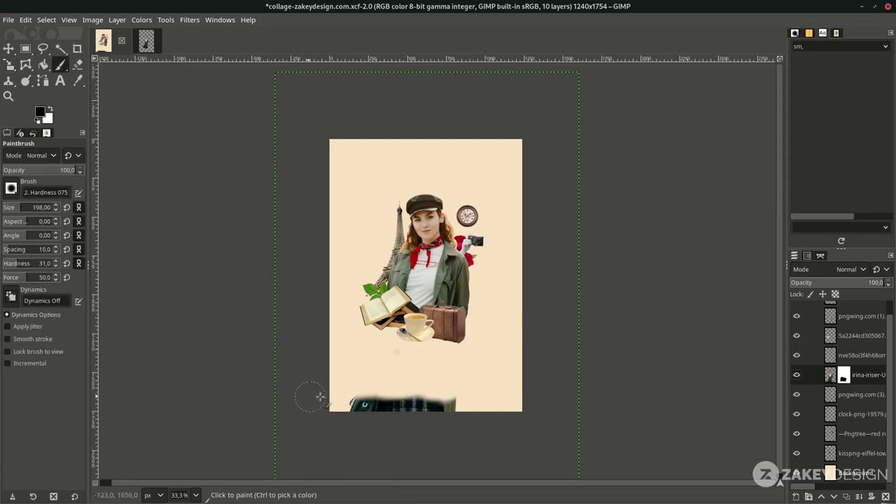
left_click_drag(354, 401, 333, 404)
key("m")
key("ctrl+s")
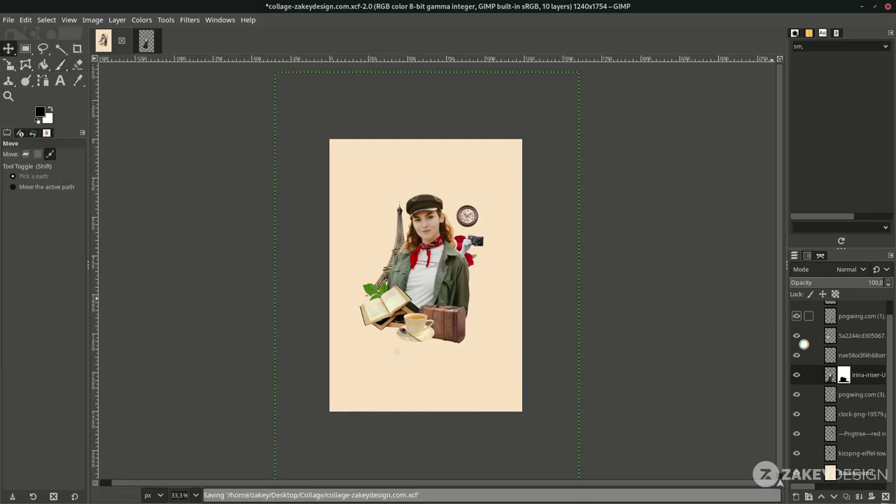
Step: Place two horizontal and two vertical guides just inside the page edges to mark an even margin on all four sides
left_click(383, 199)
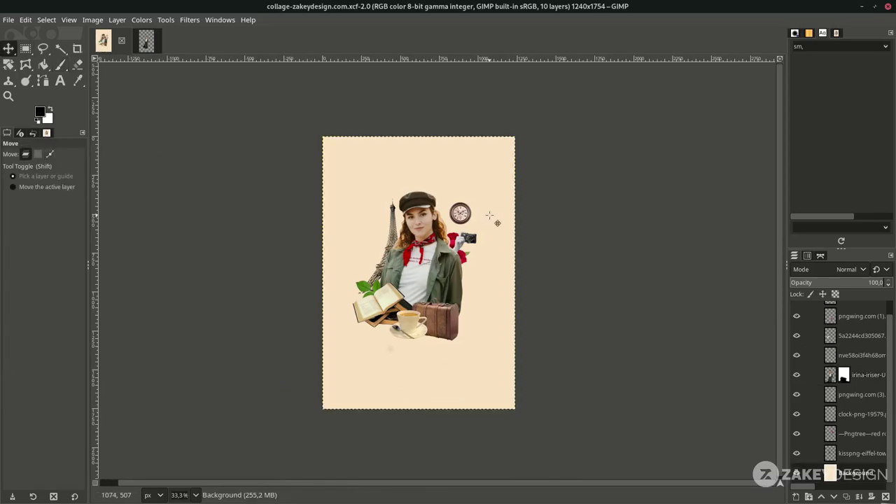
left_click_drag(432, 60, 432, 149)
left_click_drag(441, 61, 400, 402)
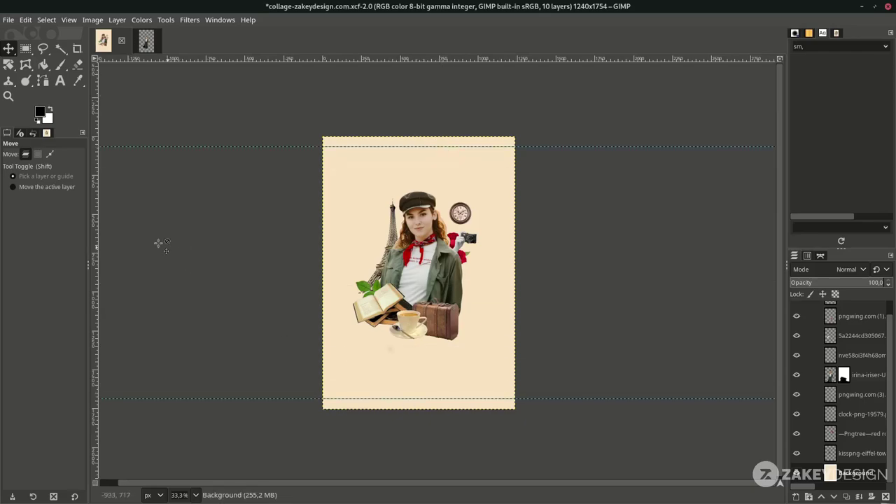
left_click_drag(95, 240, 332, 257)
left_click_drag(95, 219, 486, 266)
left_click_drag(502, 268, 505, 269)
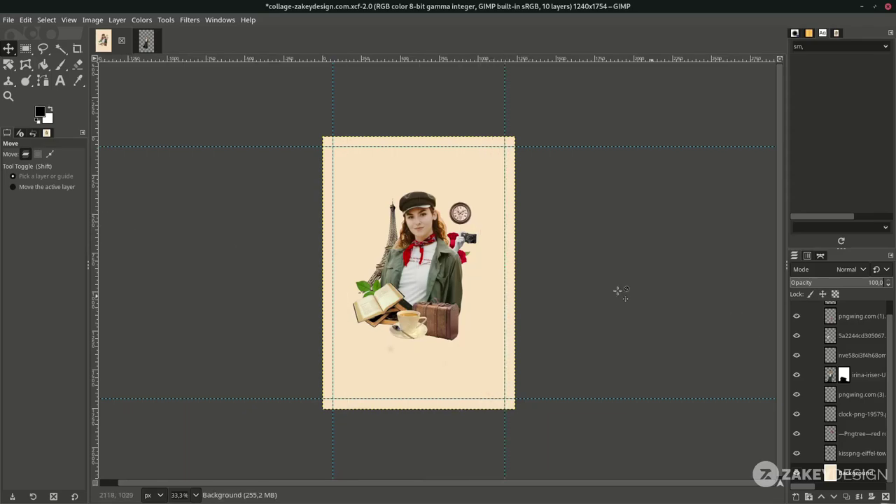
Step: Add the text ZAKEY DESIGN near the upper left guide corner in Poppins Heavy at 30 px
scroll(506, 222, "up", 1)
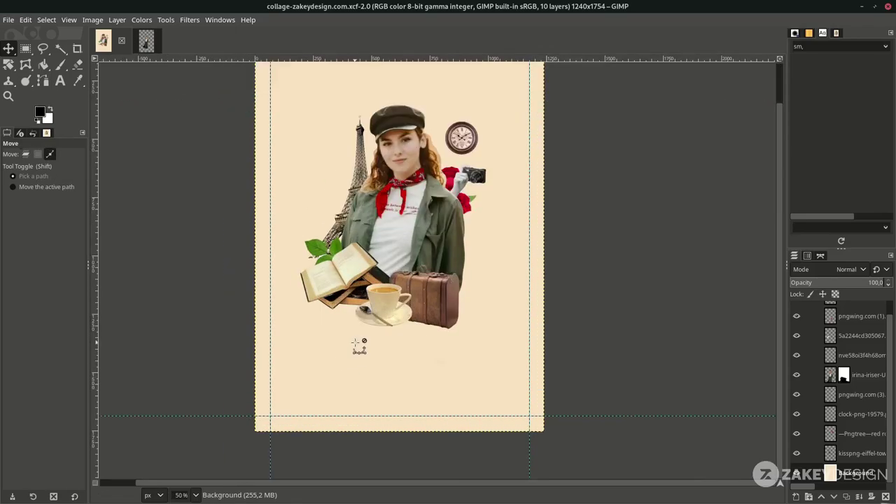
scroll(354, 342, "up", 2)
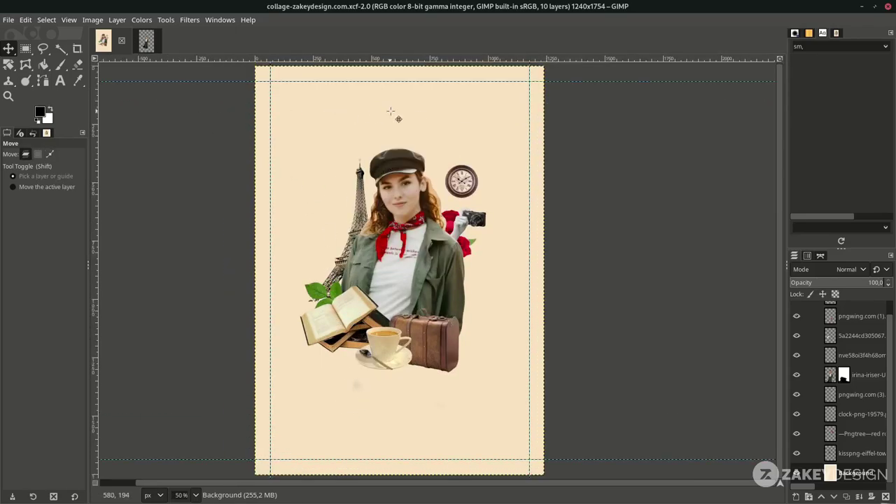
key("t")
left_click(273, 83)
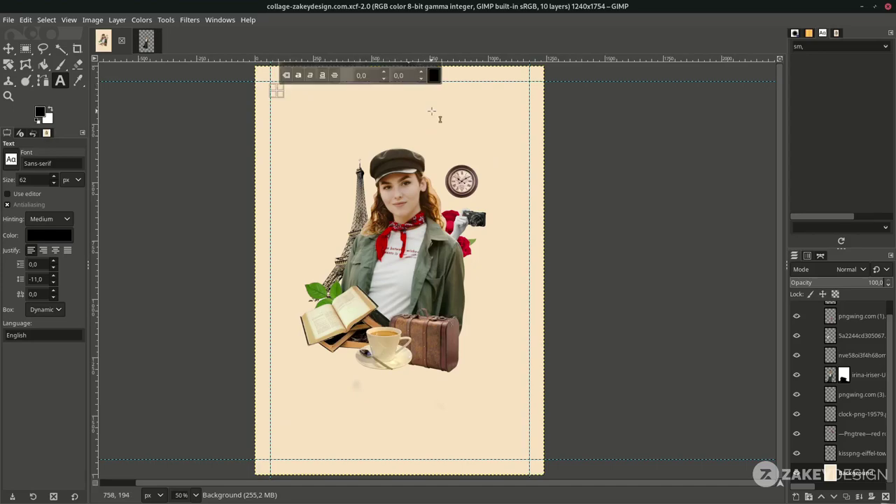
type("ZAKEY DESIGN")
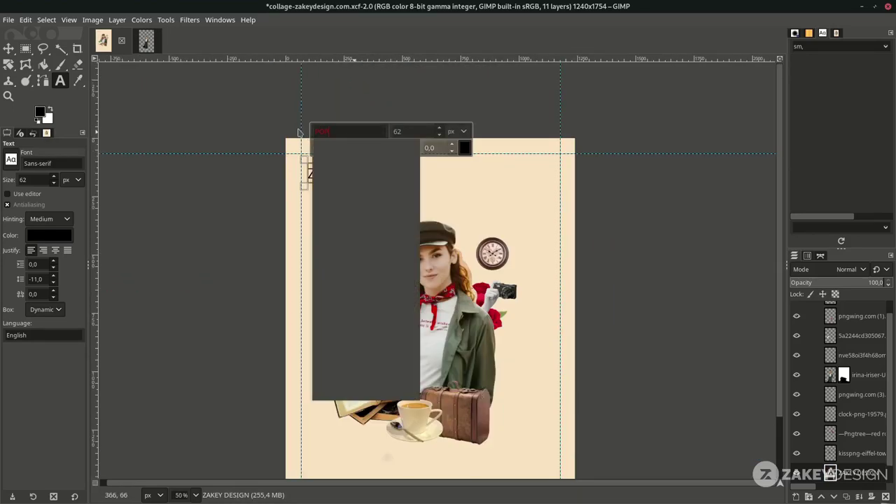
left_click(351, 193)
key("Return")
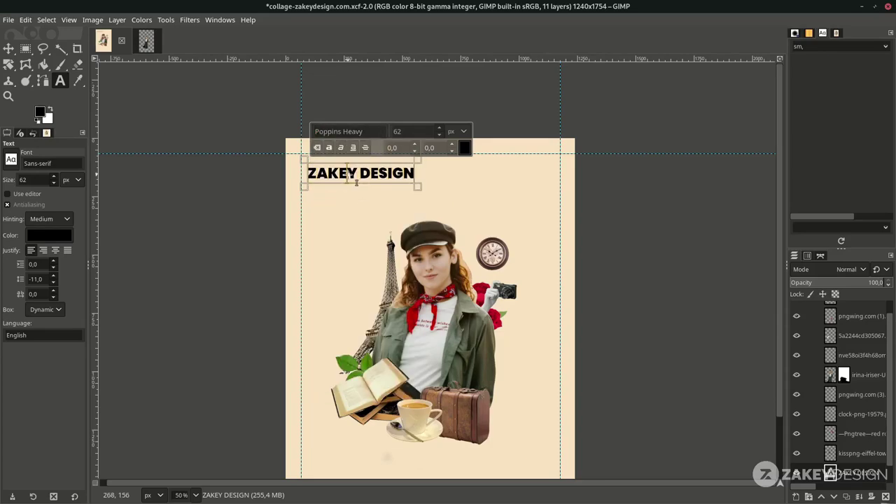
type("30")
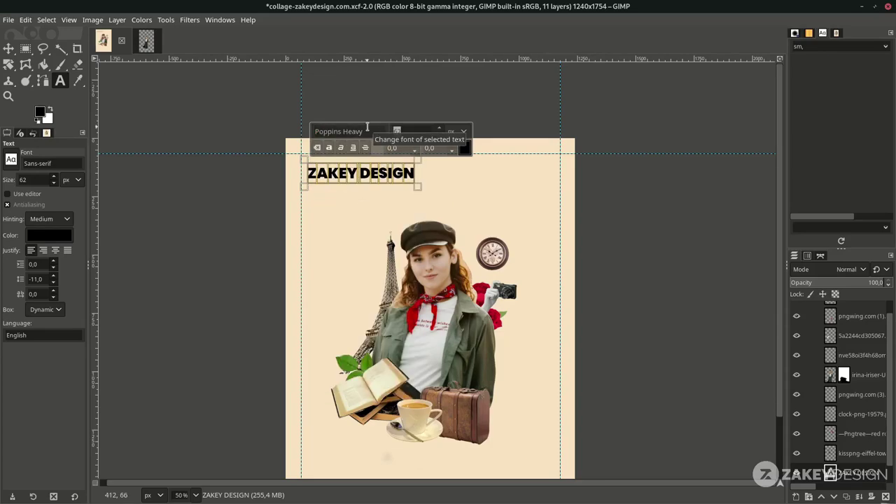
key("Return")
scroll(308, 173, "up", 3)
key("m")
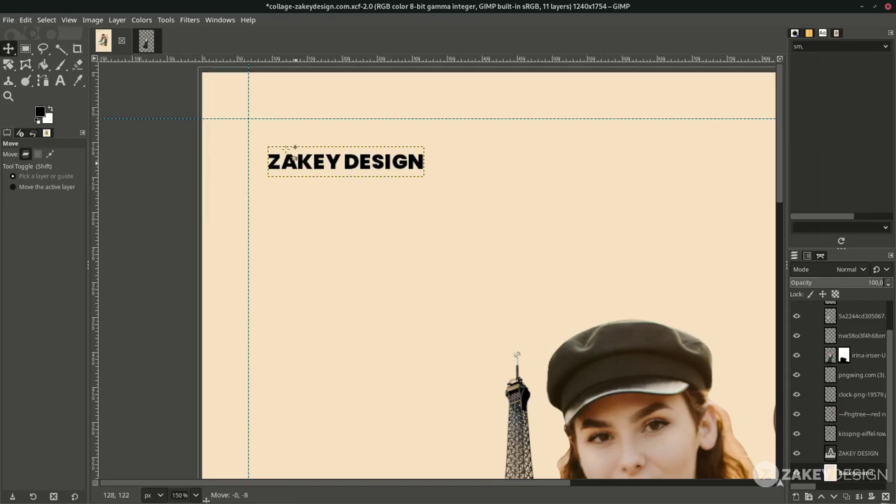
Step: Align the ZAKEY DESIGN text with the upper left guide corner and place a duplicate directly beneath it
left_click_drag(301, 174, 275, 138)
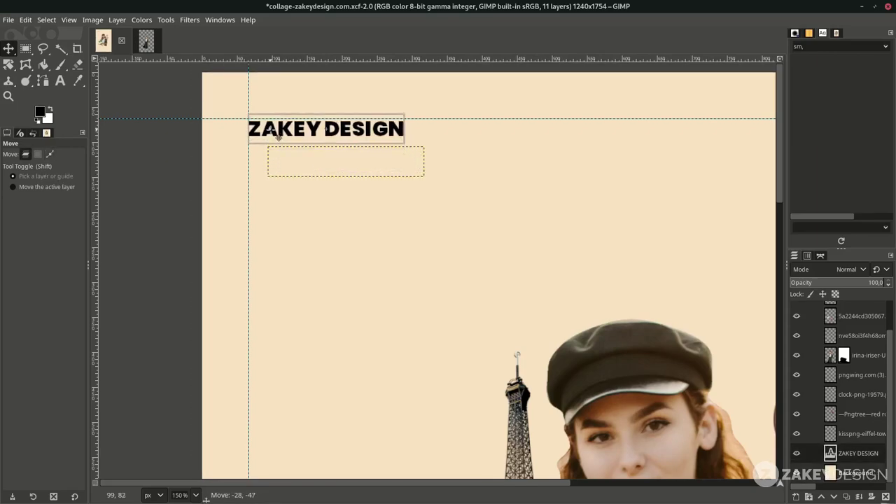
scroll(259, 194, "down", 2)
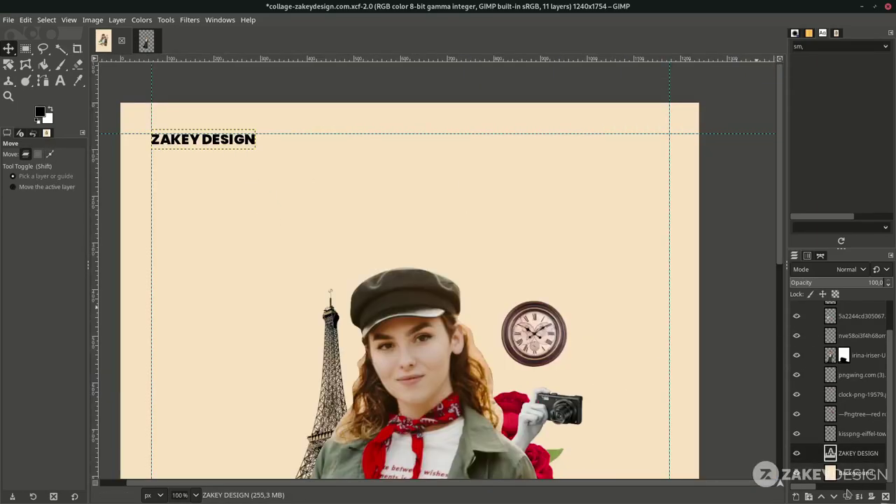
left_click(845, 496)
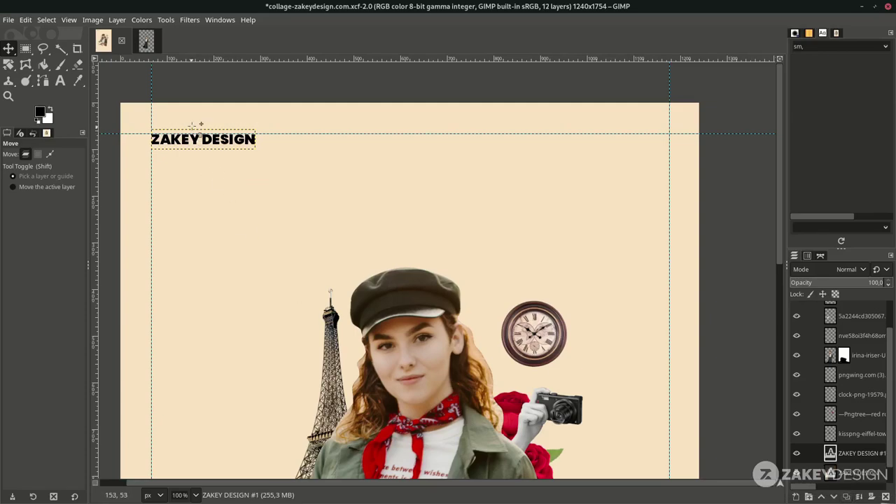
left_click_drag(205, 141, 214, 163)
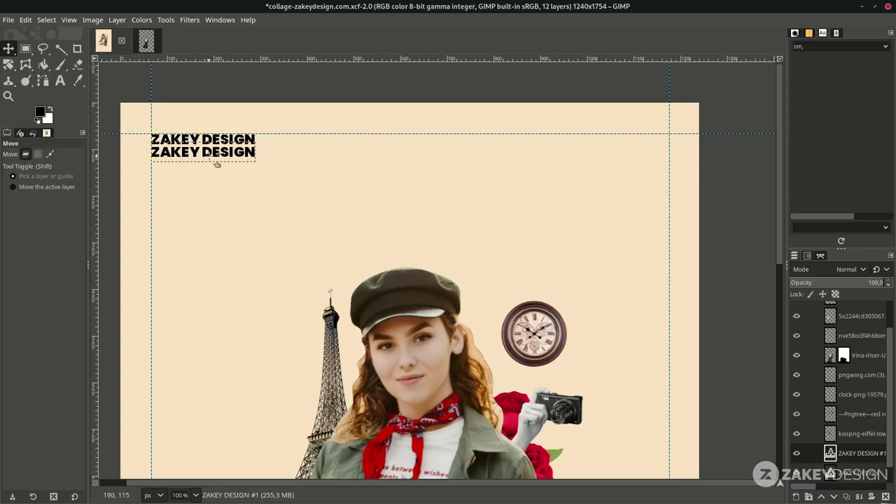
Step: Change the duplicate's text to Collage Poster in Poppins Medium, aligned under the ZAKEY DESIGN heading
key("t")
left_click(217, 163)
key("ctrl+a")
type("Collage PosterMedium")
left_click(210, 124)
key("m")
key("2")
key("minus")
key("End")
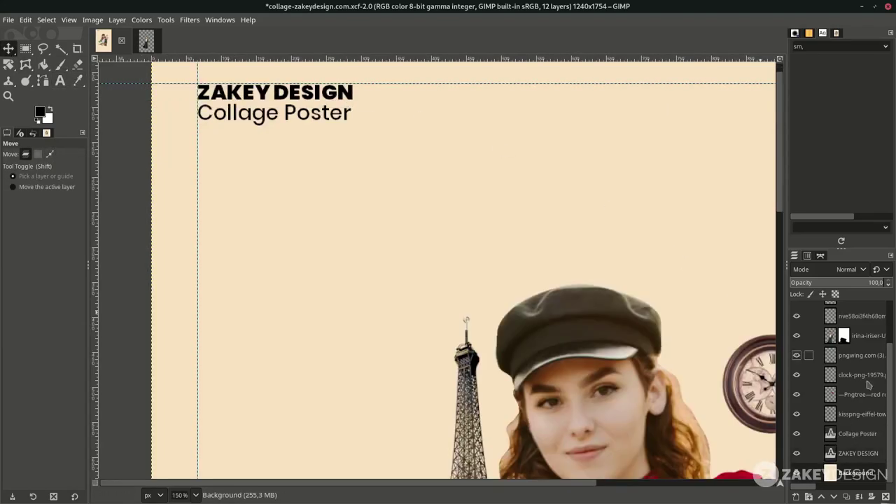
Step: Duplicate the ZAKEY DESIGN text, move the copy across along the upper guide, and change it to SEP
left_click(861, 453)
left_click(845, 496)
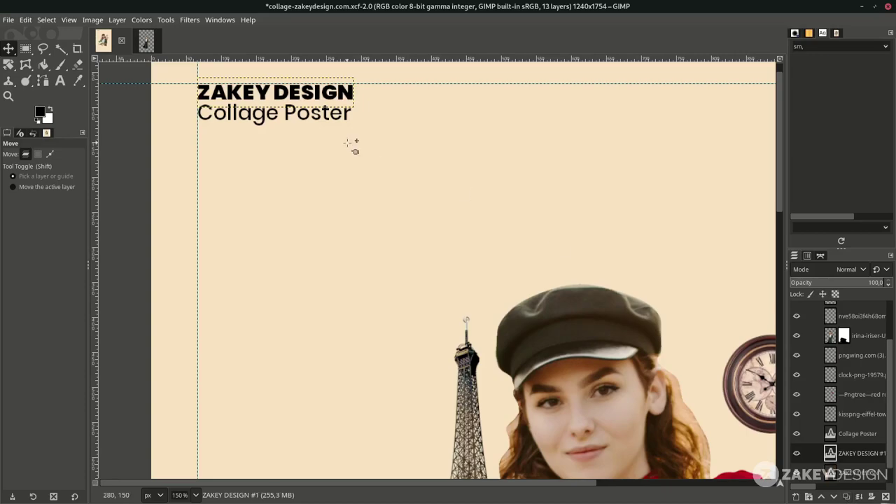
left_click_drag(345, 94, 720, 100)
scroll(724, 104, "right", 5)
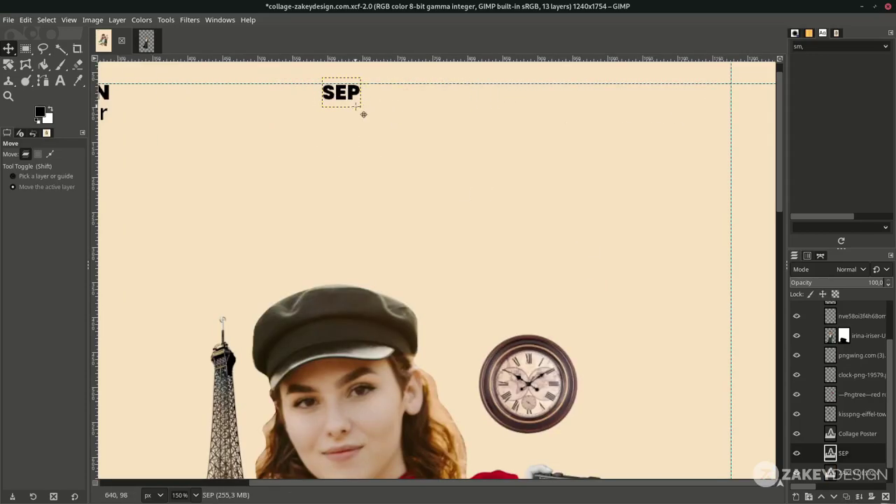
Step: Rotate the SEP text by -90 degrees and move it toward the upper right guide corner
key("shift+r")
left_click_drag(364, 112, 345, 74)
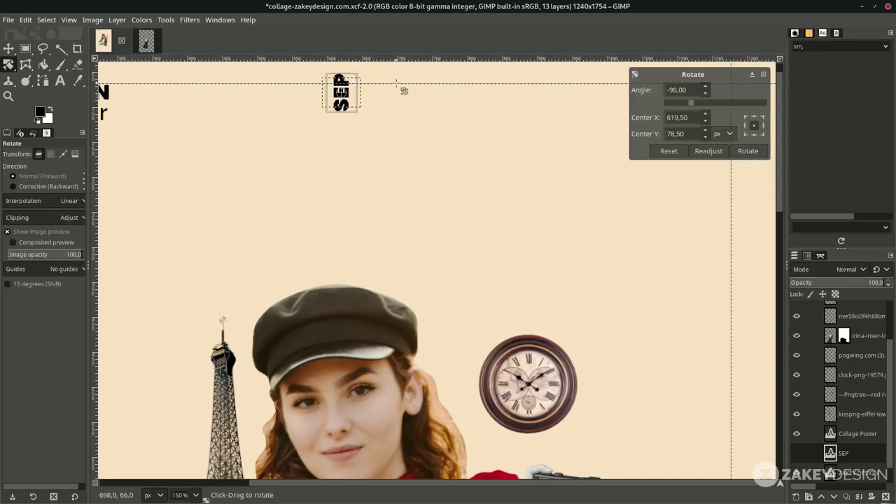
key("Return")
key("m")
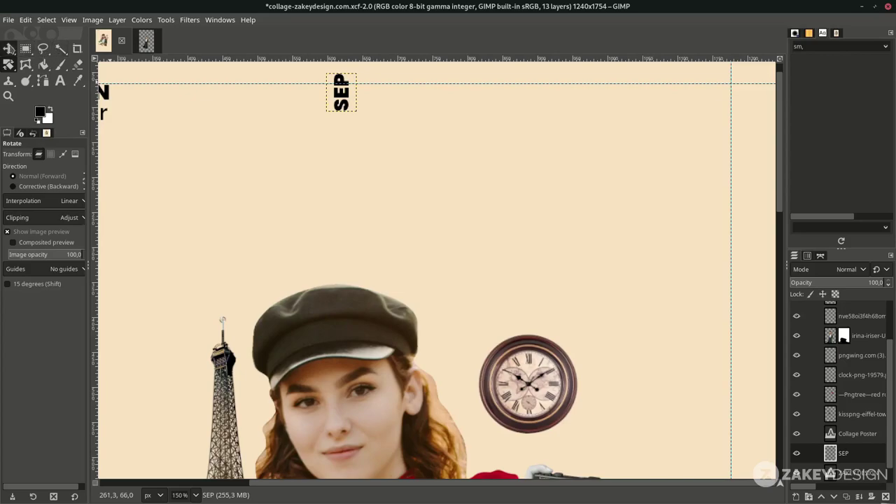
left_click_drag(404, 91, 742, 92)
Step: Duplicate the heading text into the upper right guide corner and change it to 20 and 22 on two lines
key("1")
key("ctrl+shift+d")
scroll(286, 209, "up", 2)
left_click_drag(287, 209, 625, 135)
type("t20")
key("Return")
type("22")
Step: Move the rotated SEP close beside the two-line year and set the year's line spacing to -11
scroll(613, 158, "up", 1)
left_click_drag(570, 140, 591, 140)
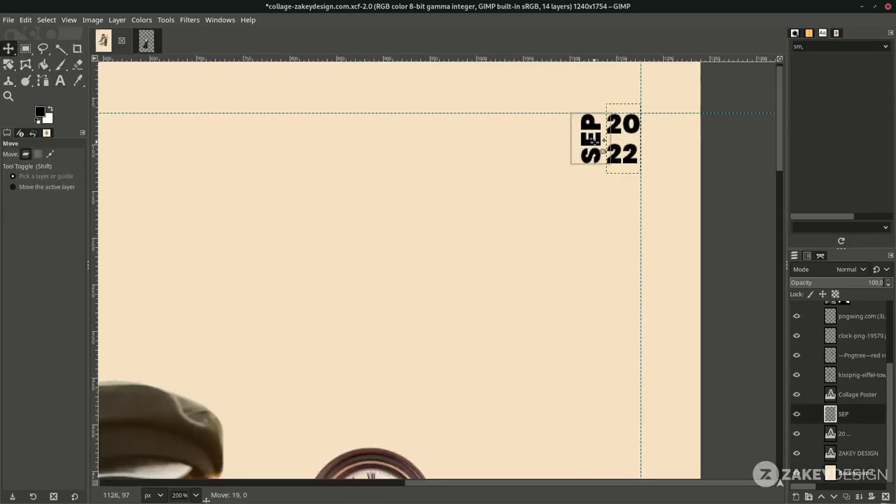
key("t")
left_click(622, 138)
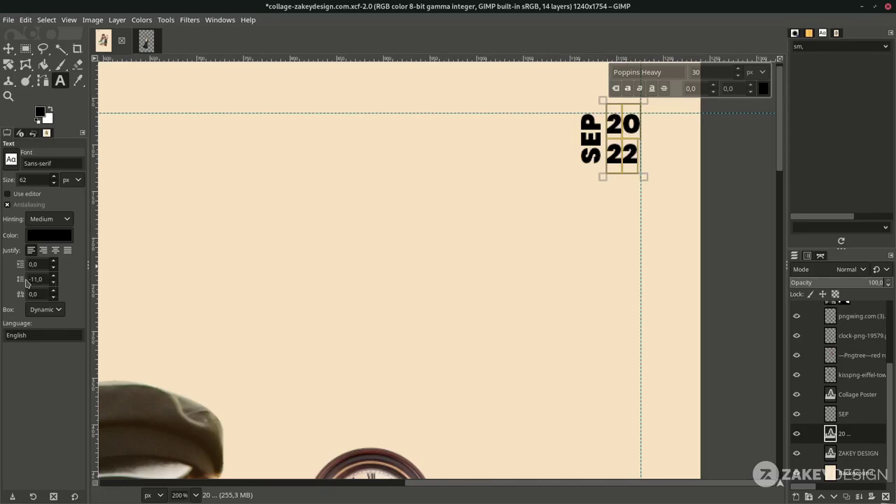
scroll(54, 284, "down", 5)
key("m")
scroll(384, 100, "down", 4)
left_click(384, 100)
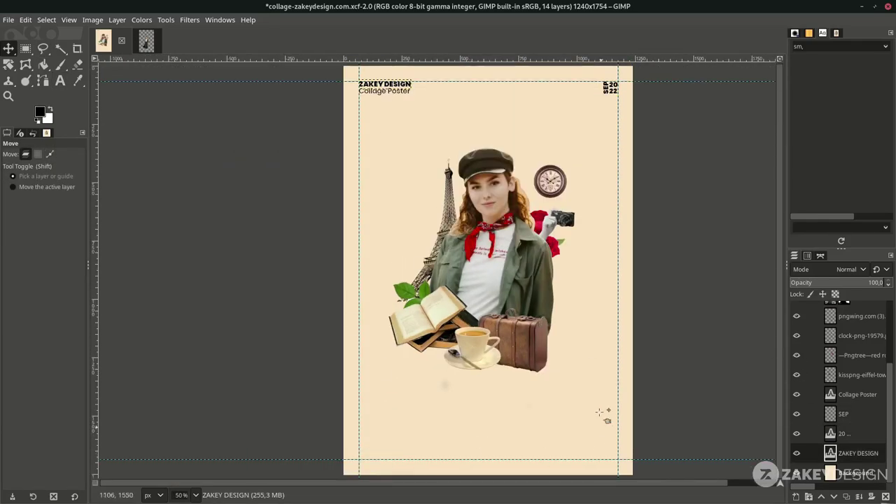
Step: Duplicate the Collage Poster text and move the copy straight down to the lower guide
left_click(858, 394)
key("shift+ctrl+d")
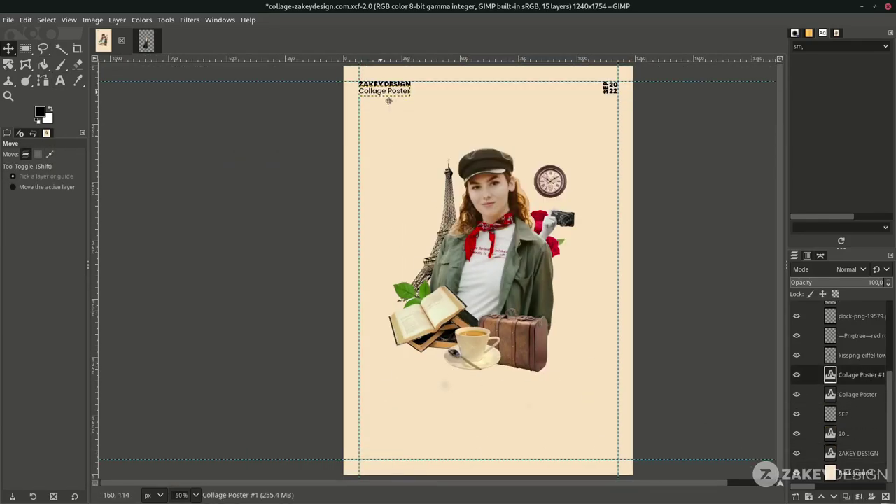
left_click_drag(386, 91, 386, 436)
scroll(386, 435, "up", 1)
key("t")
left_click(439, 465)
key("ctrl+a")
type("z")
key("ctrl+z")
key("ctrl+a")
type("@zakey")
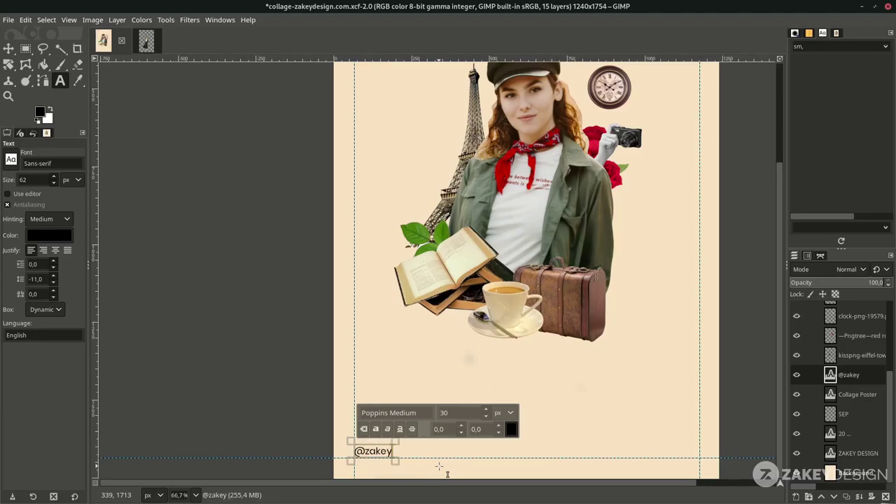
type("designm")
left_click(476, 324)
Step: Duplicate the ZAKEY DESIGN heading, place the copy below the coffee cup, and change it to an enlarged THE
scroll(476, 323, "up", 3)
key("shift+ctrl+d")
left_click_drag(301, 86, 373, 464)
key("1")
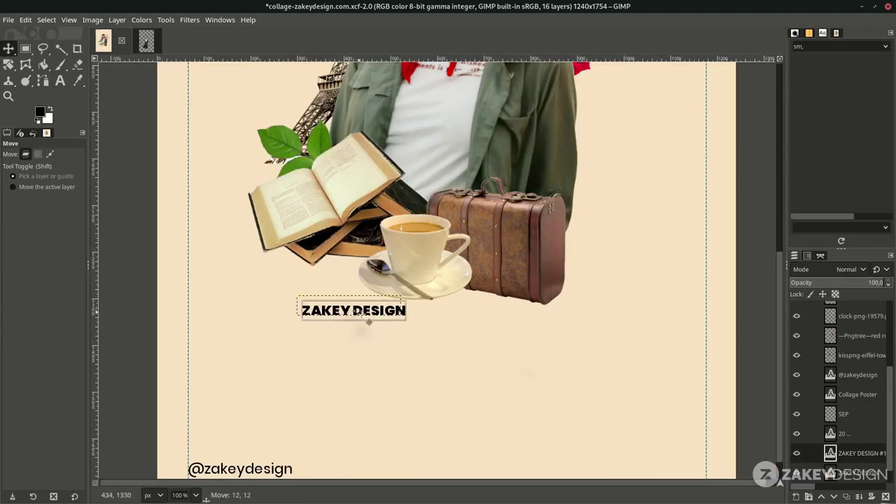
key("t")
left_click(330, 332)
key("ctrl+a")
type("THEm")
Step: Duplicate the THE text, place the copy below and to its right, and change it to a larger COLLAGE
key("shift+ctrl+d")
left_click_drag(336, 329, 414, 336)
key("t")
left_click(378, 334)
type("COLLAGEm")
key("minus")
key("minus")
key("minus")
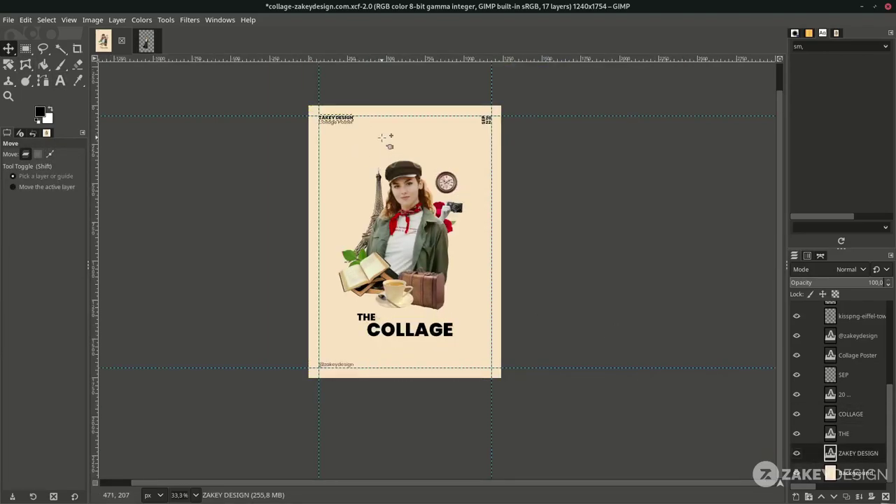
Step: Make a tall, narrow rectangular selection of 89 × 1122 px from above the woman's cap down to the title
left_click(25, 49)
left_click_drag(384, 145, 397, 318)
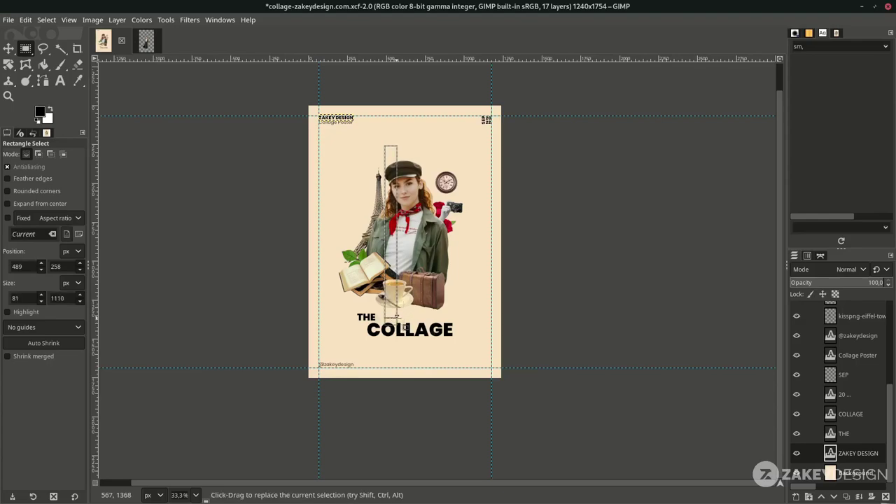
scroll(398, 318, "up", 2)
scroll(396, 314, "up", 5)
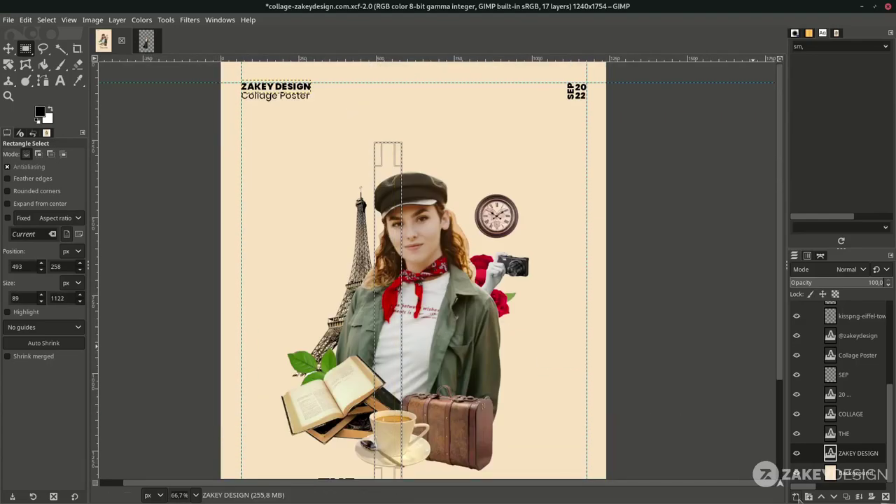
Step: Add a new transparent layer named rectangle above the ZAKEY DESIGN layer
left_click(795, 496)
type("rectangl")
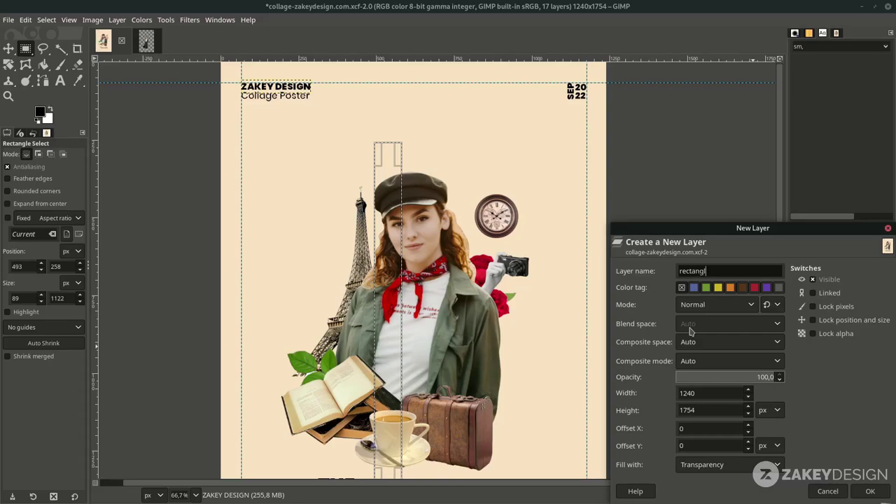
type("e")
key("Return")
Step: Set the foreground color to orange ffa62b and fill the rectangular selection with it
left_click(40, 111)
left_click(266, 167)
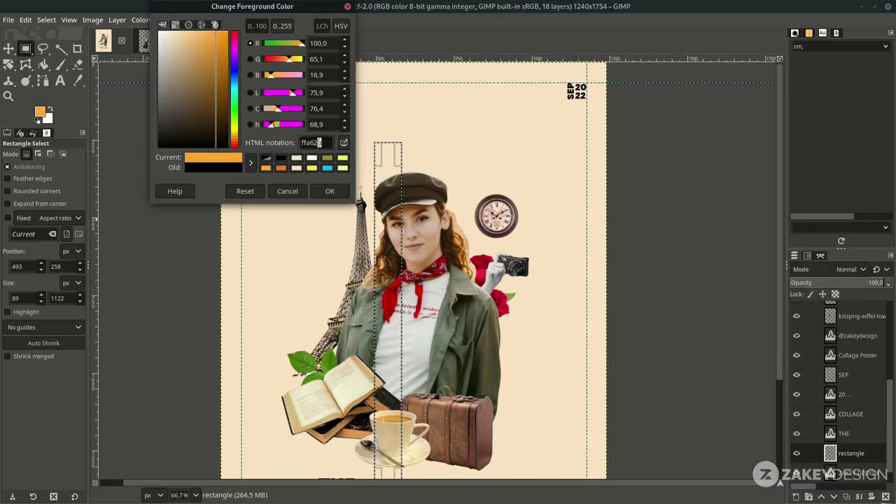
left_click(330, 191)
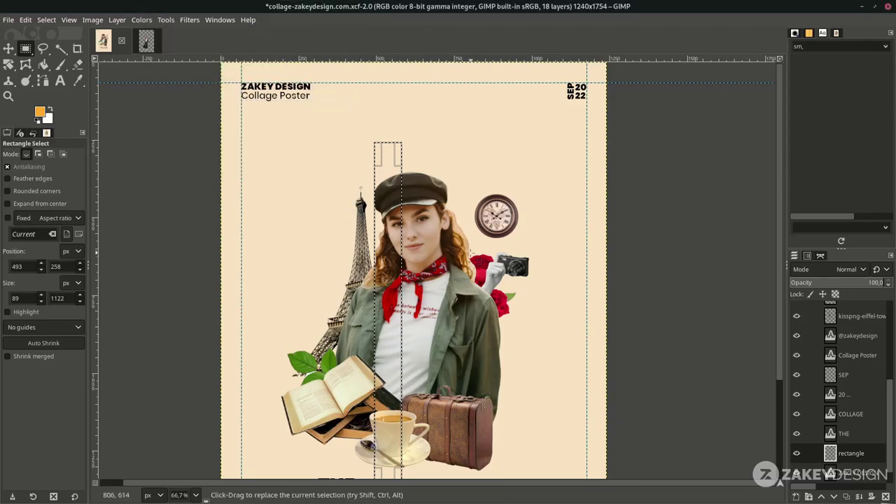
left_click(25, 20)
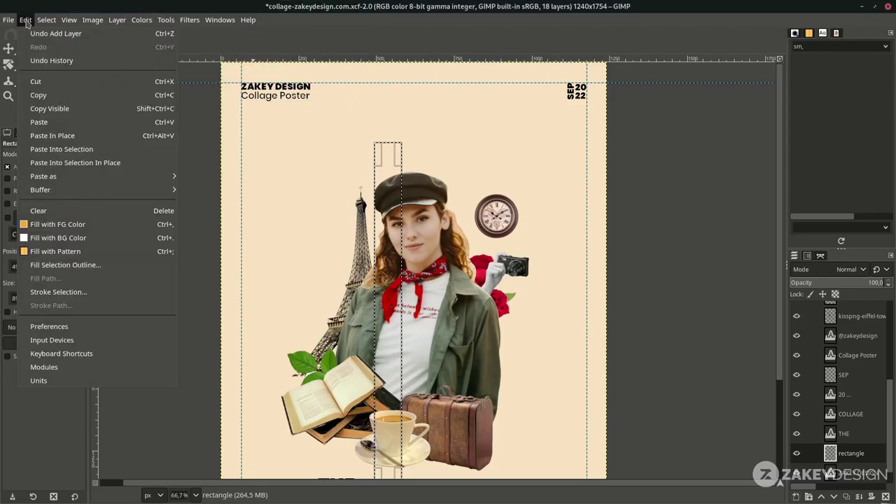
left_click(57, 224)
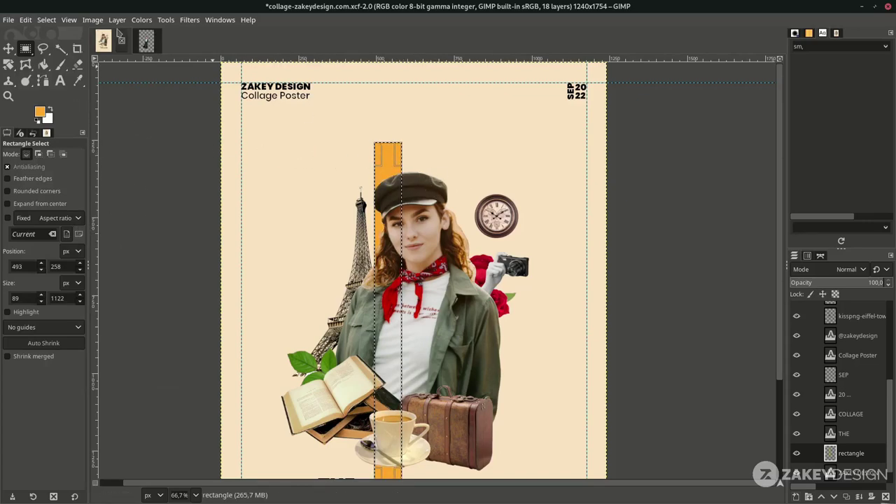
Step: Dismiss the selection and nudge the orange rectangle slightly upward behind the woman
left_click(47, 19)
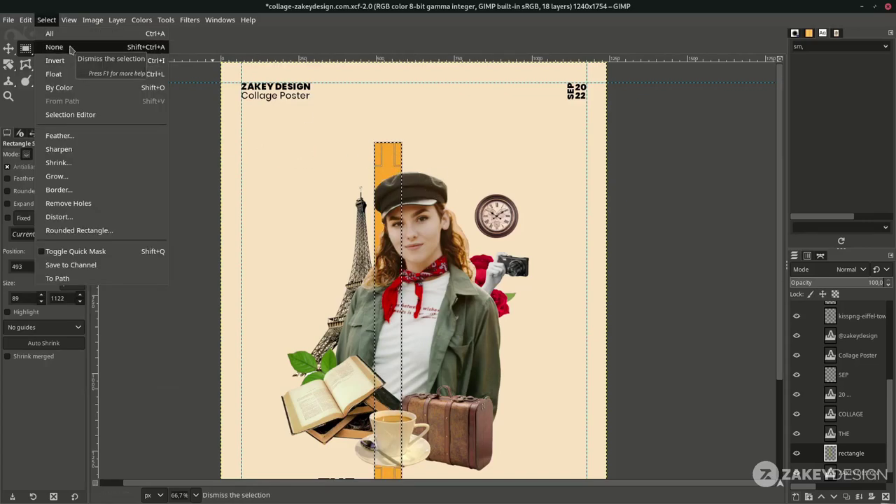
left_click(55, 47)
key("m")
scroll(415, 172, "down", 3)
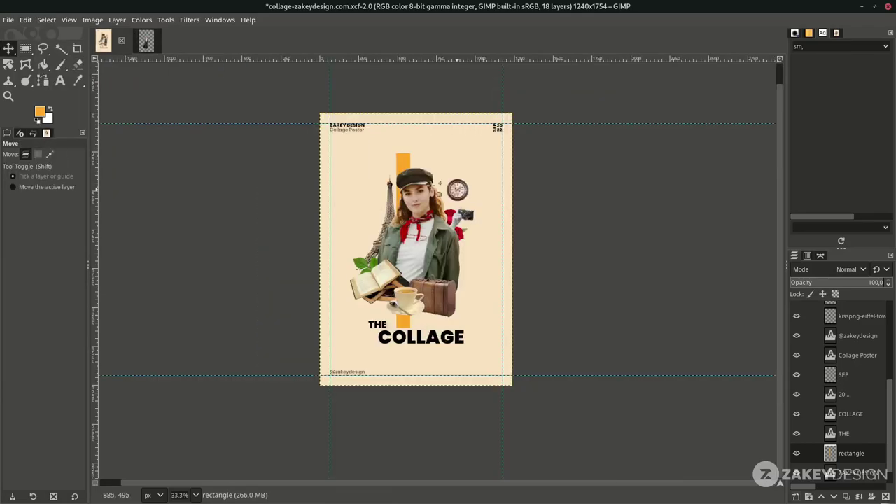
scroll(415, 171, "up", 3)
left_click_drag(380, 155, 384, 149)
scroll(371, 371, "down", 3)
Step: Move the rectangle layer below ZAKEY DESIGN, directly above the background, and hide the guides
scroll(844, 450, "down", 1)
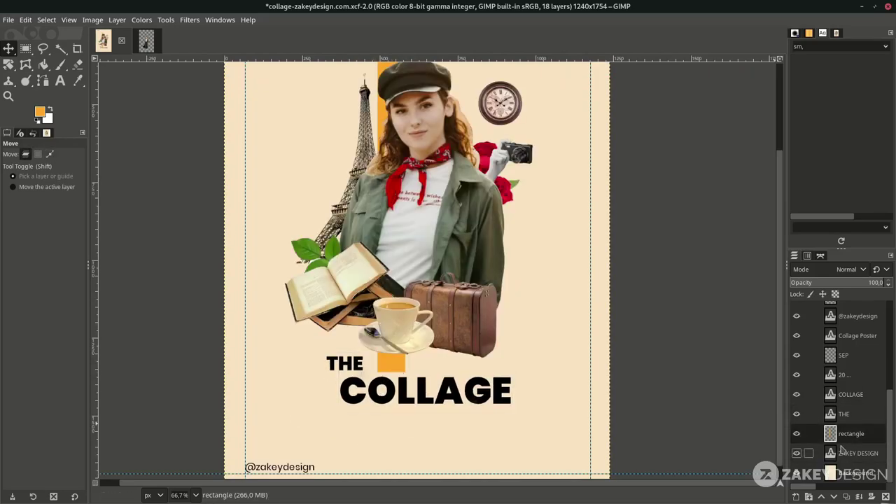
left_click_drag(843, 439, 855, 465)
scroll(369, 267, "down", 1)
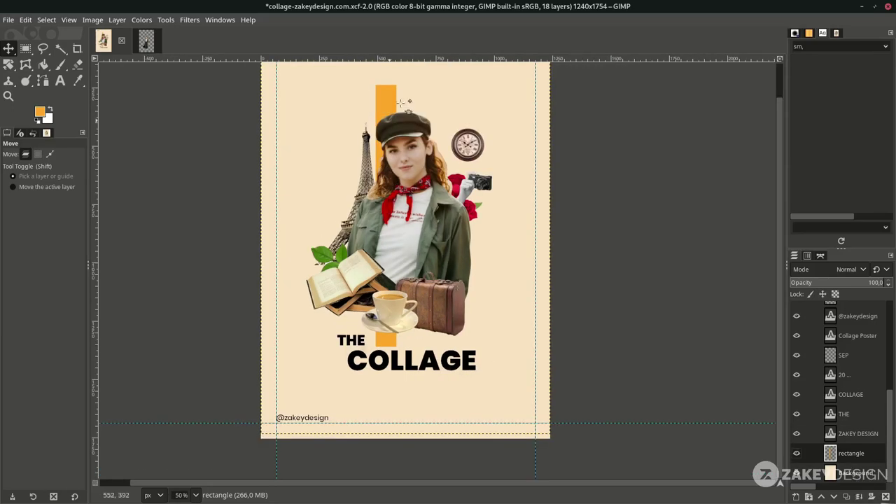
scroll(388, 111, "down", 1)
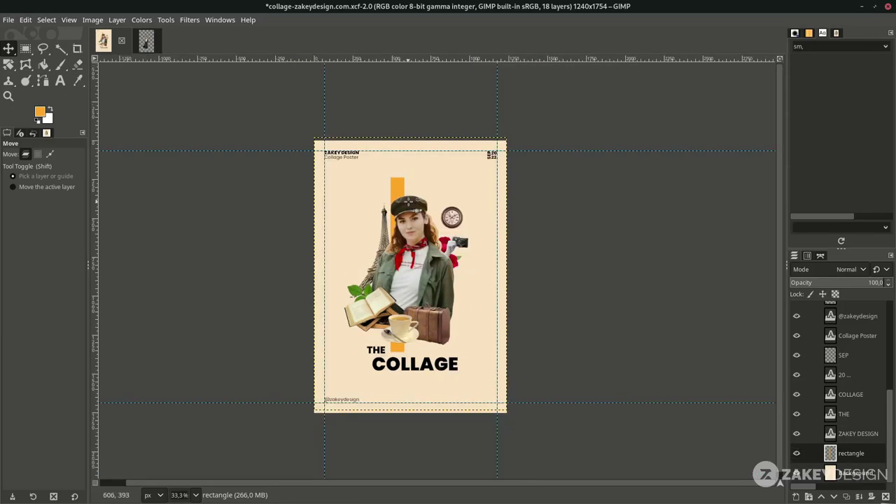
left_click(74, 20)
left_click(130, 251)
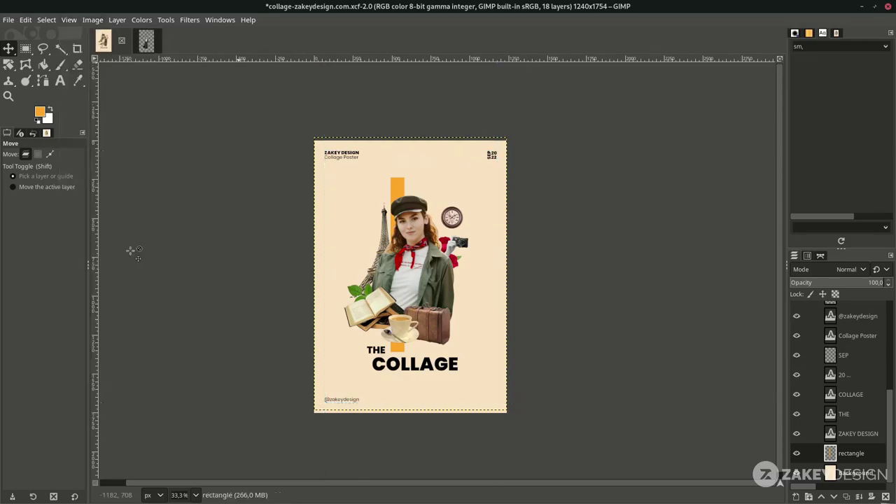